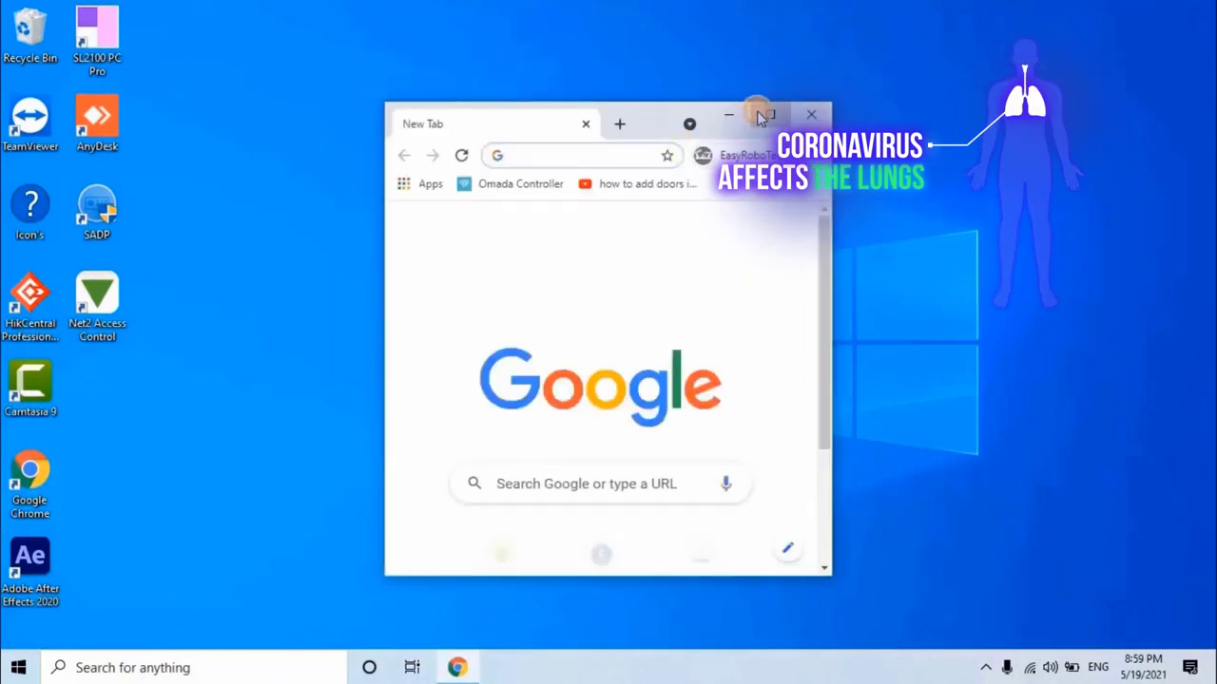
Step: Search 'discover qatar' in Chrome and open the Qatar Airways Welcome Home Packages page
{"action": "type", "text": "dis"}
{"action": "key", "text": "Return"}
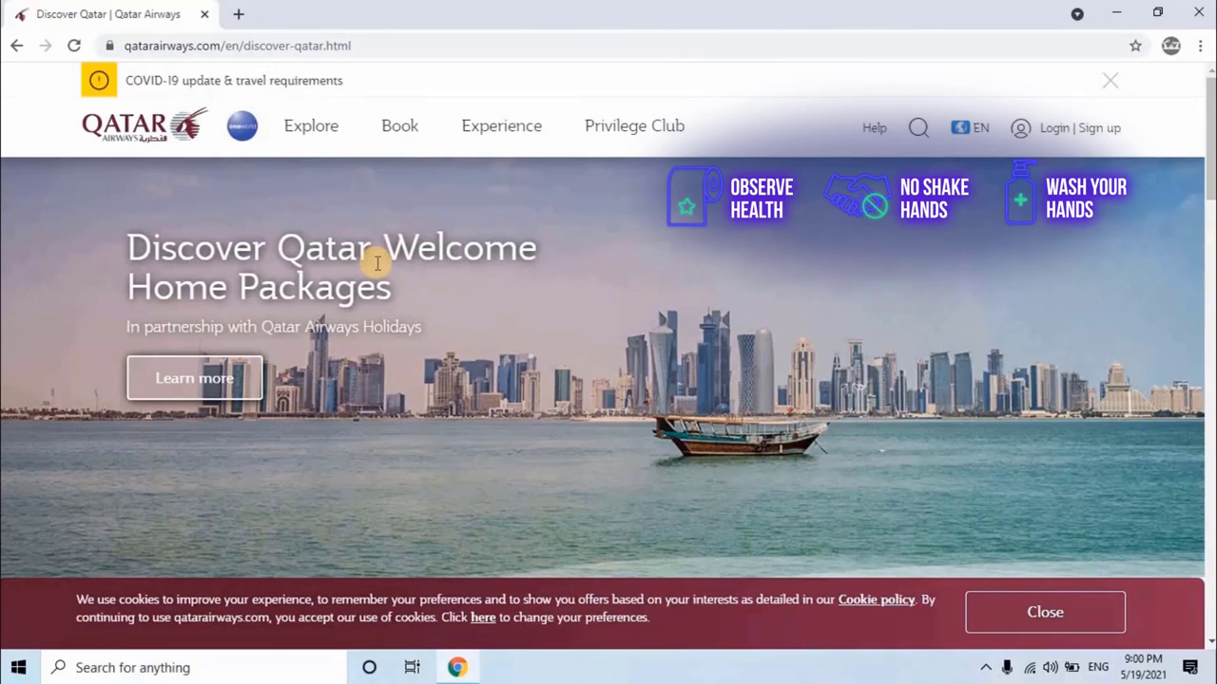
{"action": "left_click", "coordinate": [1044, 612]}
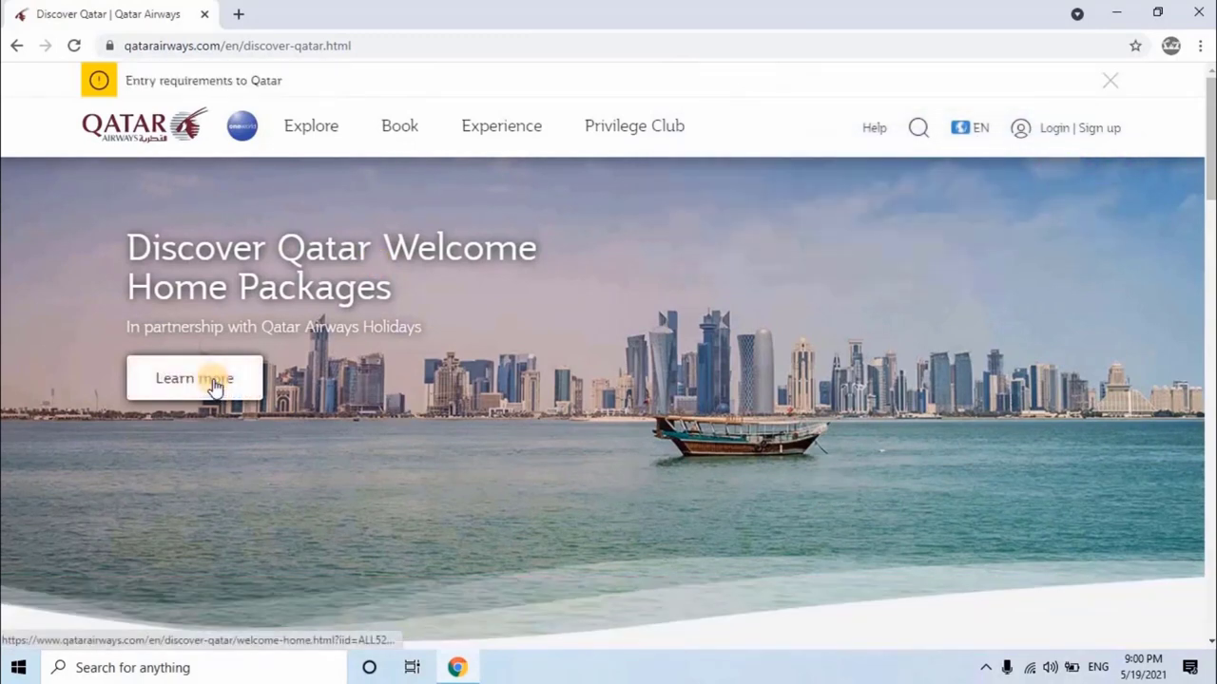
{"action": "left_click", "coordinate": [216, 383]}
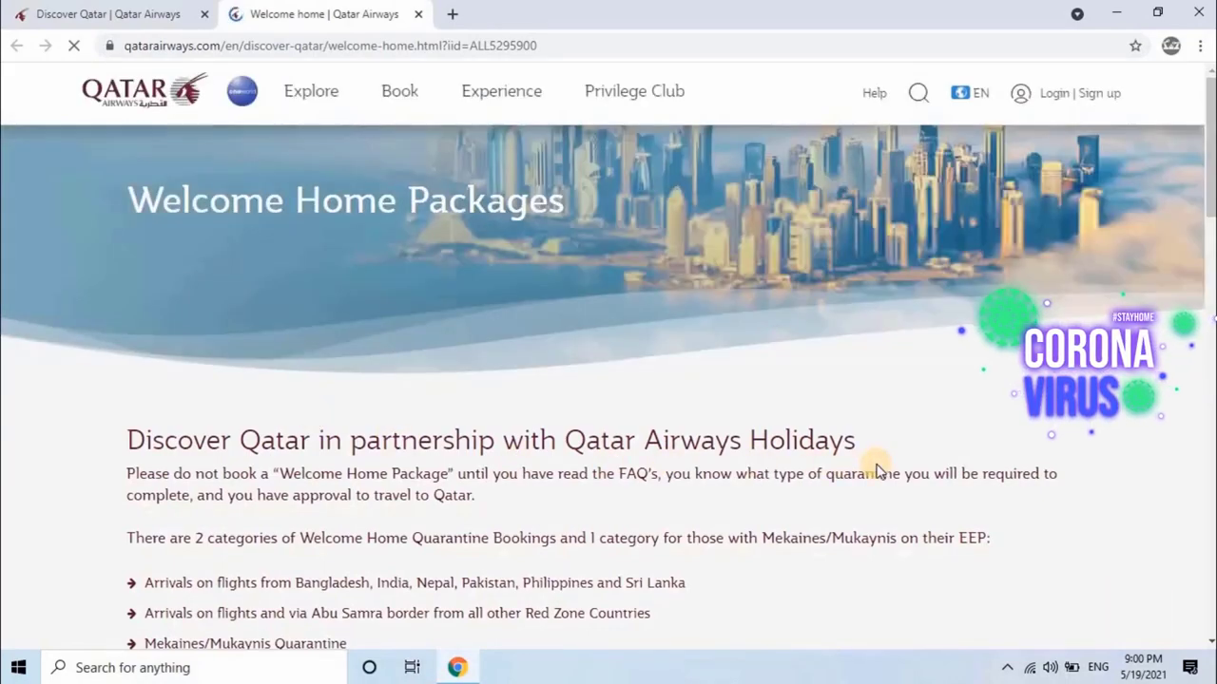
Step: Choose the Mekaines/Mukaynis quarantine packages to reach the domestic staff booking page on Qatar Airways Holidays
{"action": "scroll", "coordinate": [877, 471], "scroll_direction": "down", "scroll_amount": 2}
{"action": "scroll", "coordinate": [878, 471], "scroll_direction": "down", "scroll_amount": 5}
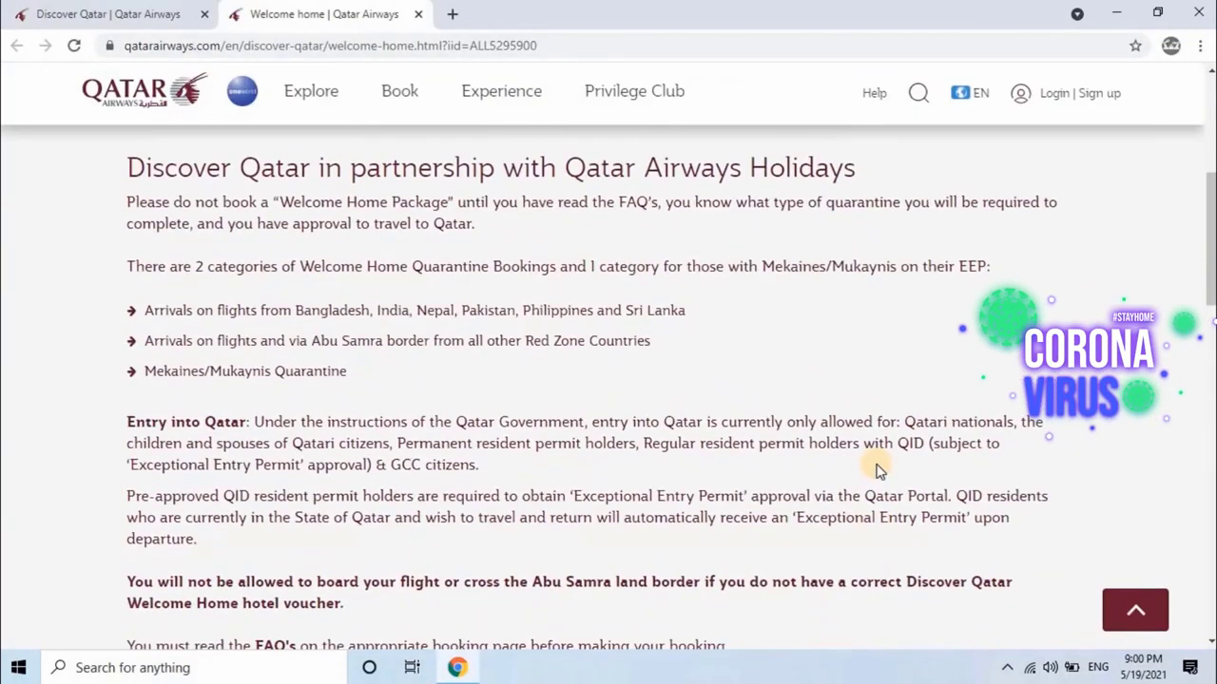
{"action": "scroll", "coordinate": [877, 471], "scroll_direction": "down", "scroll_amount": 1}
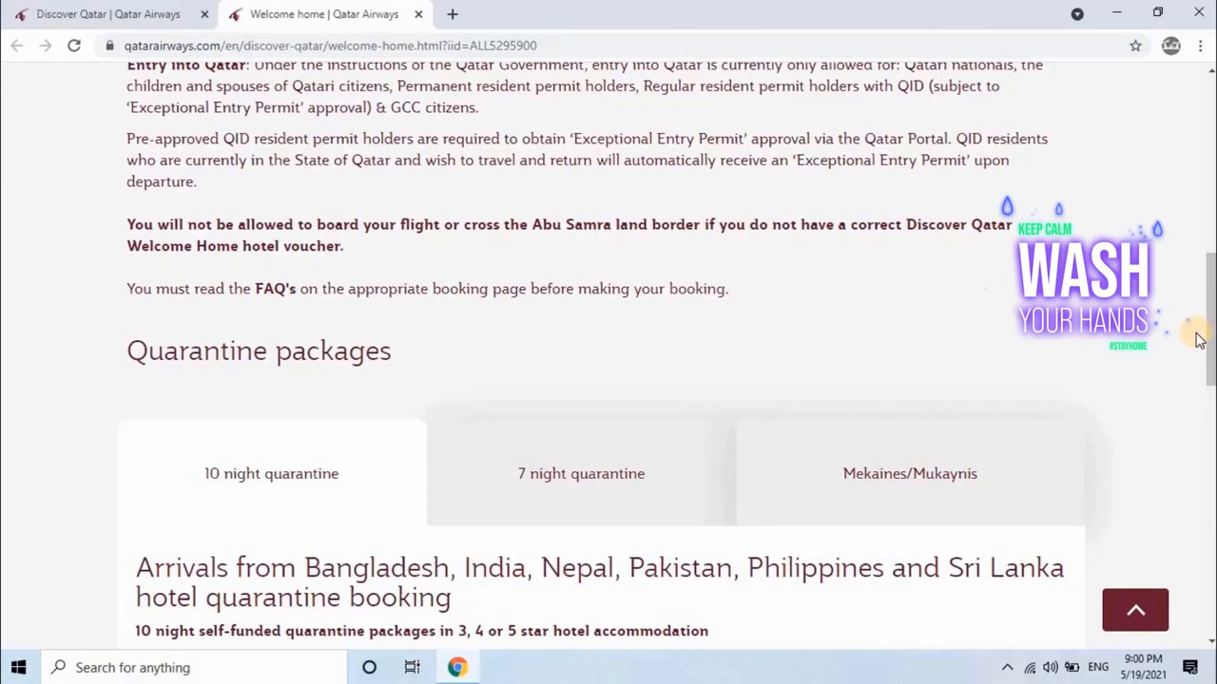
{"action": "left_click", "coordinate": [998, 489]}
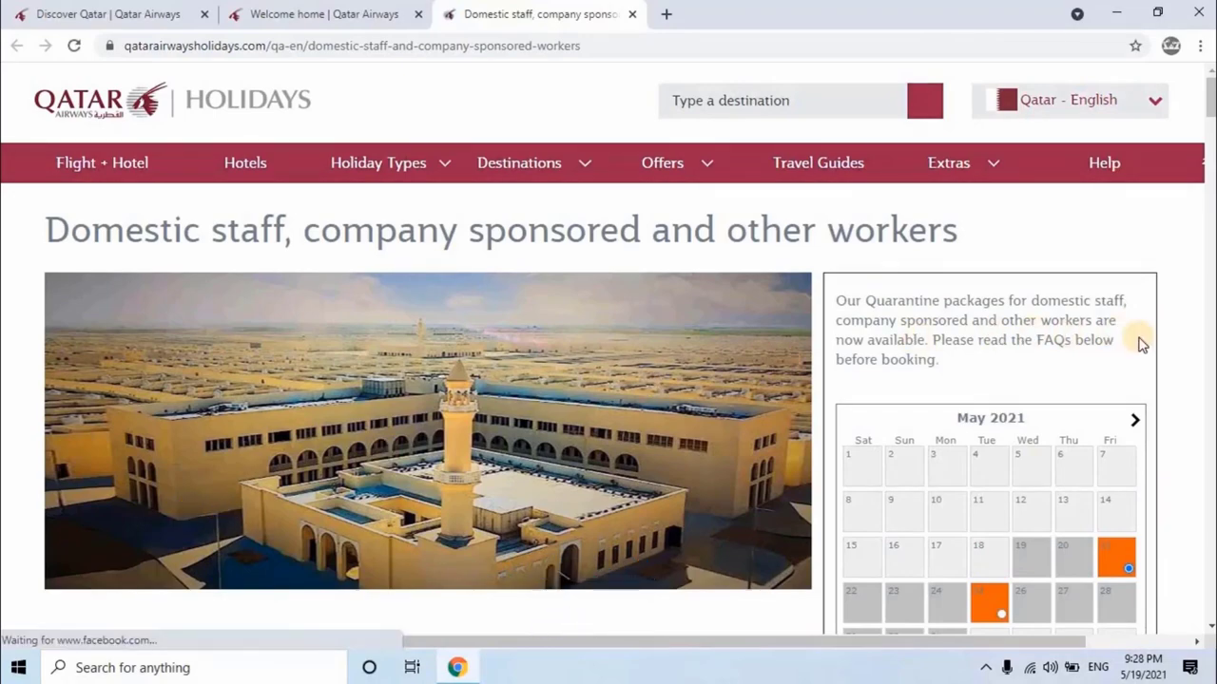
Step: Search 14-night packages arriving 13 June 2021 for 1 room and 1 adult
{"action": "scroll", "coordinate": [1141, 344], "scroll_direction": "down", "scroll_amount": 4}
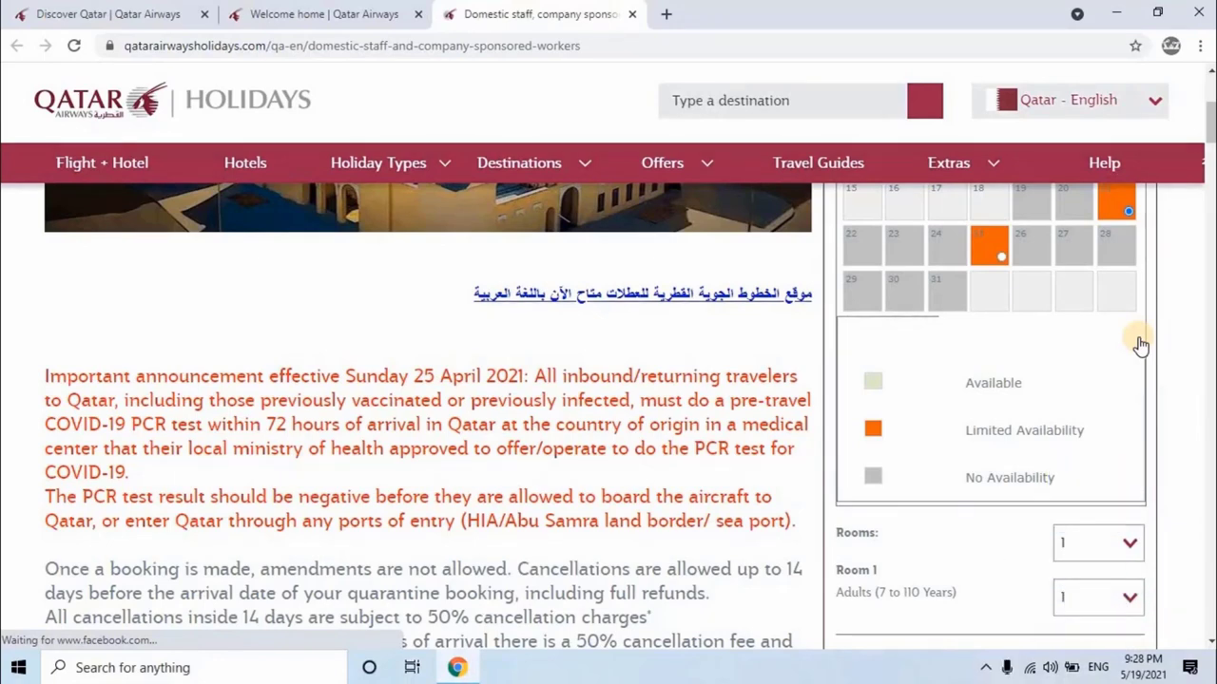
{"action": "scroll", "coordinate": [1141, 345], "scroll_direction": "up", "scroll_amount": 4}
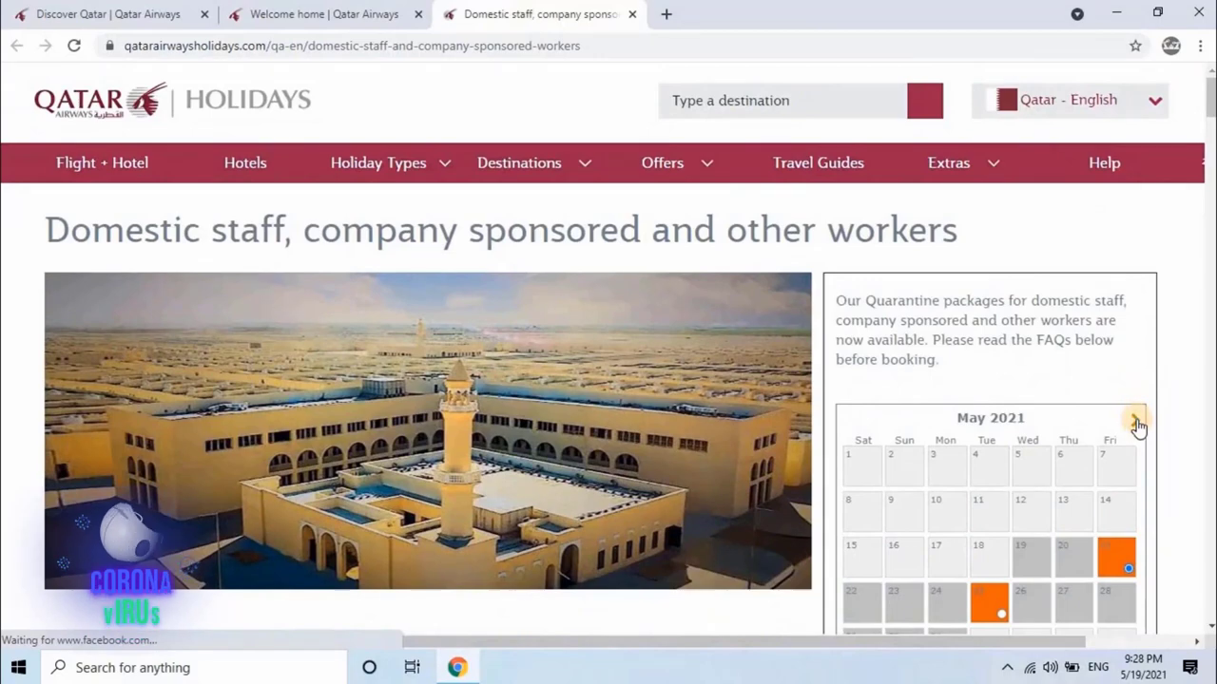
{"action": "left_click", "coordinate": [1135, 421]}
{"action": "scroll", "coordinate": [1065, 437], "scroll_direction": "down", "scroll_amount": 1}
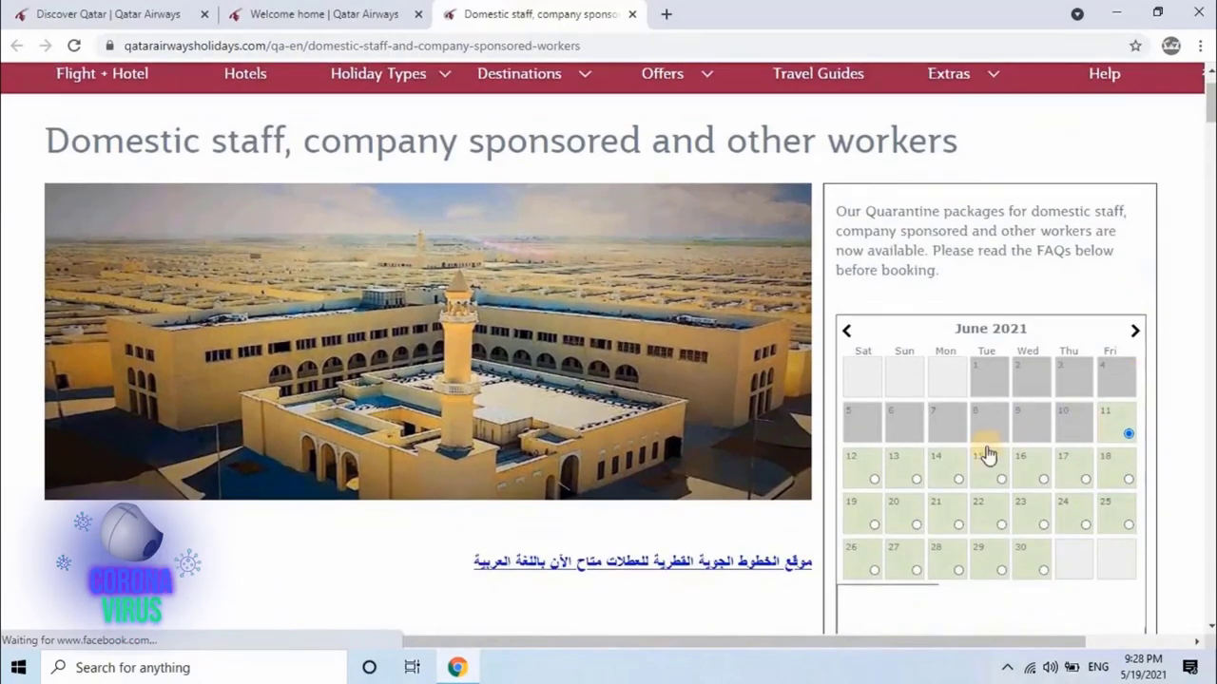
{"action": "scroll", "coordinate": [737, 439], "scroll_direction": "down", "scroll_amount": 10}
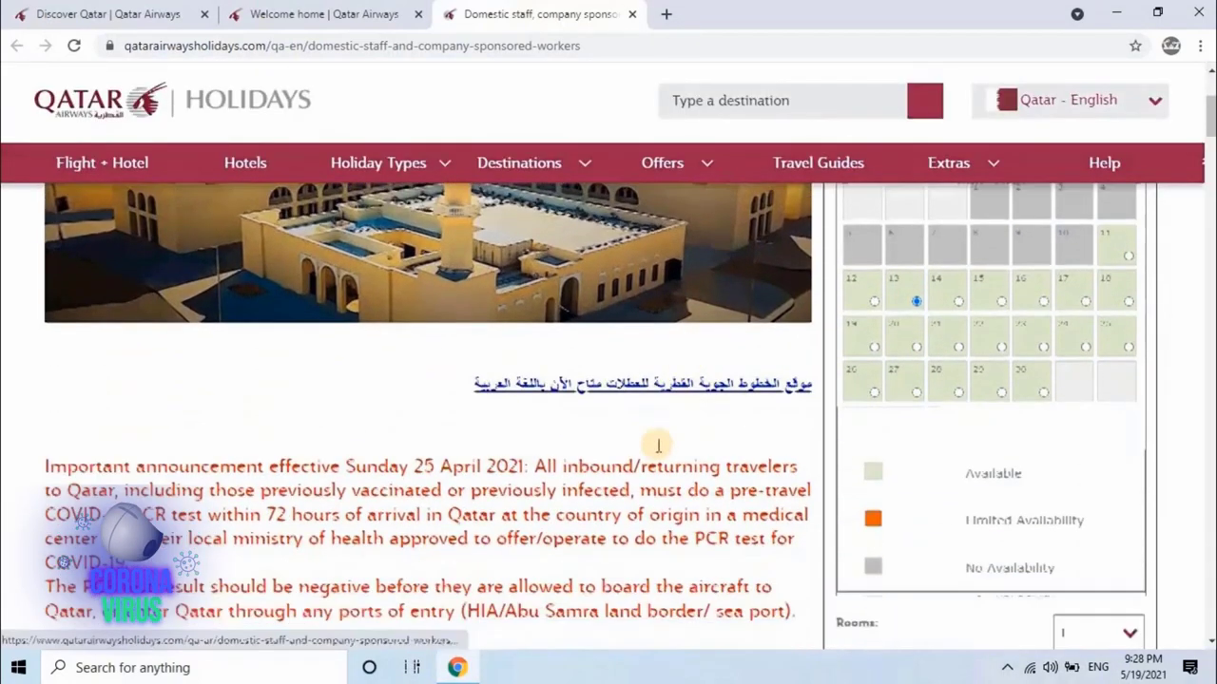
{"action": "left_click", "coordinate": [910, 316]}
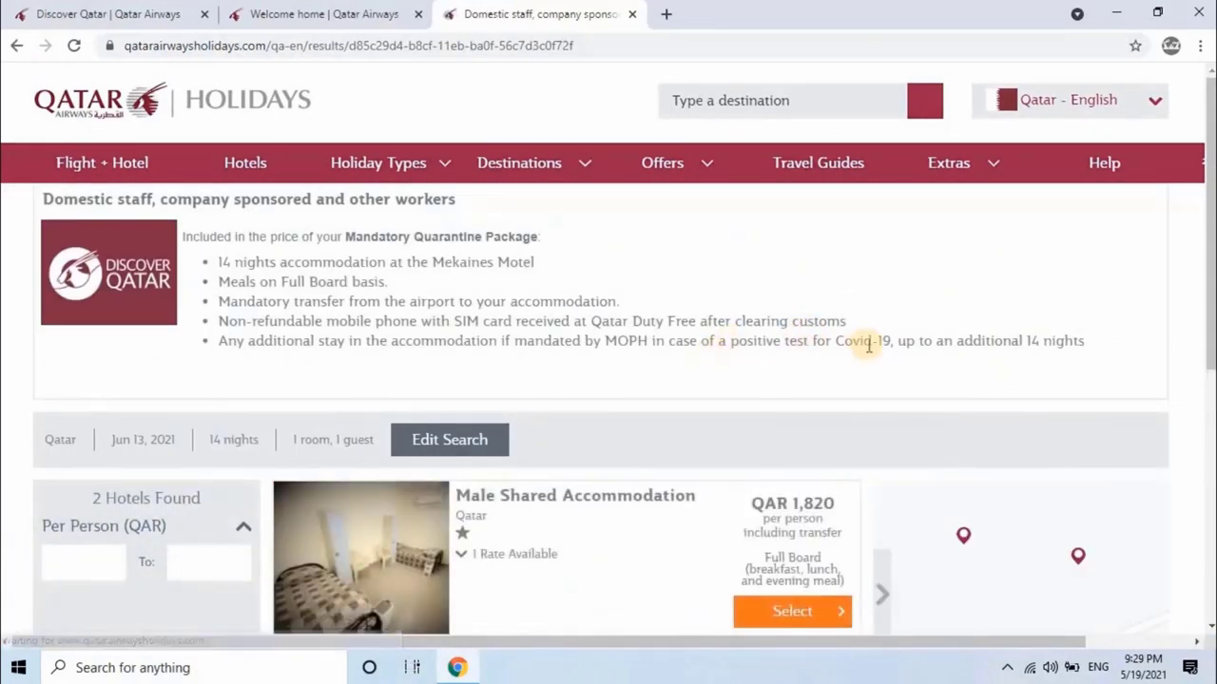
Step: Select Male Shared Accommodation and show its Single (non refundable) Full Board room option
{"action": "scroll", "coordinate": [869, 350], "scroll_direction": "down", "scroll_amount": 1}
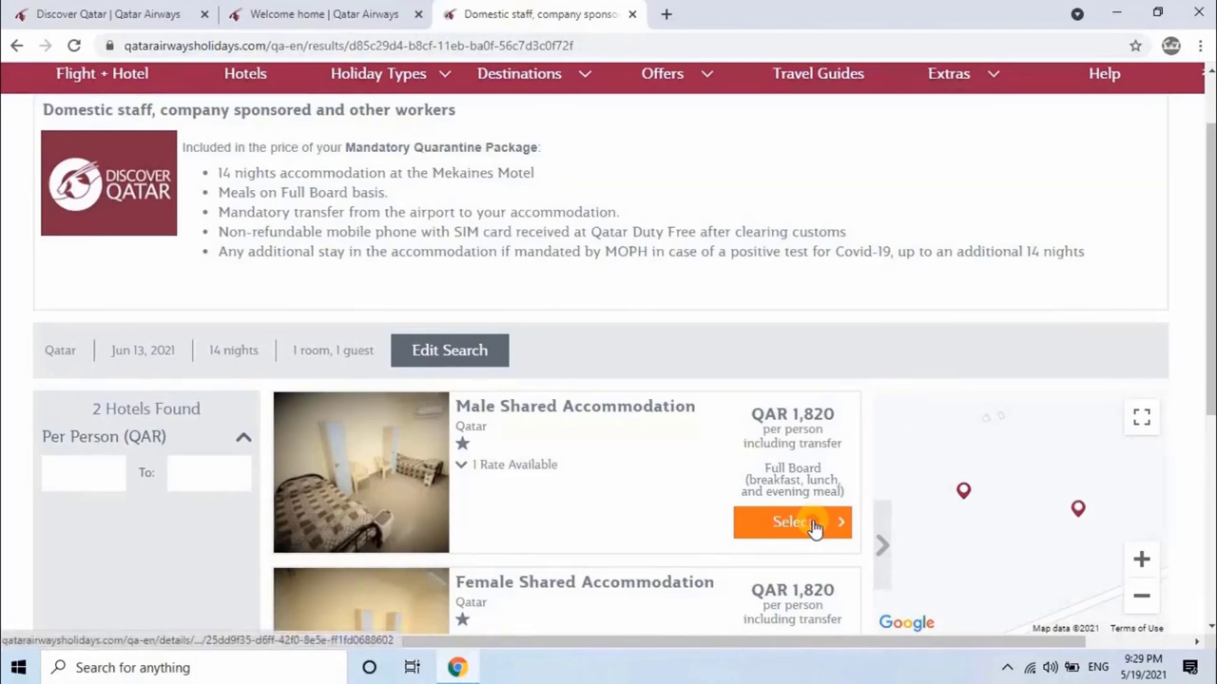
{"action": "left_click", "coordinate": [813, 520]}
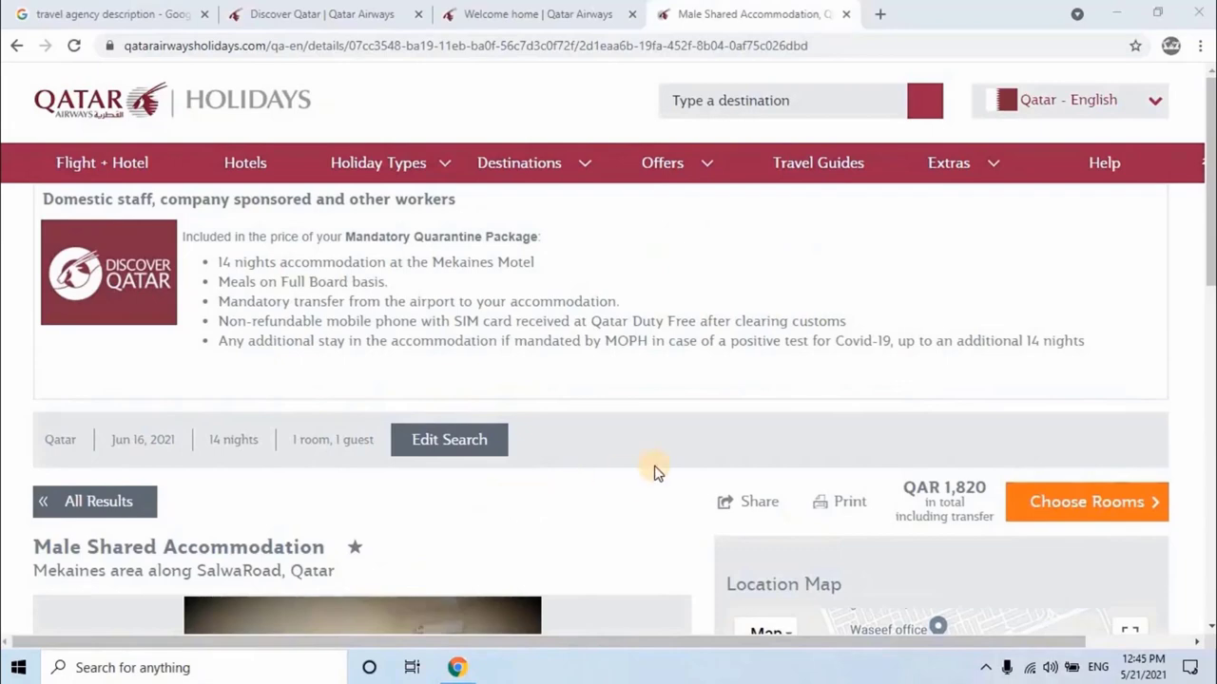
{"action": "left_click", "coordinate": [1072, 504]}
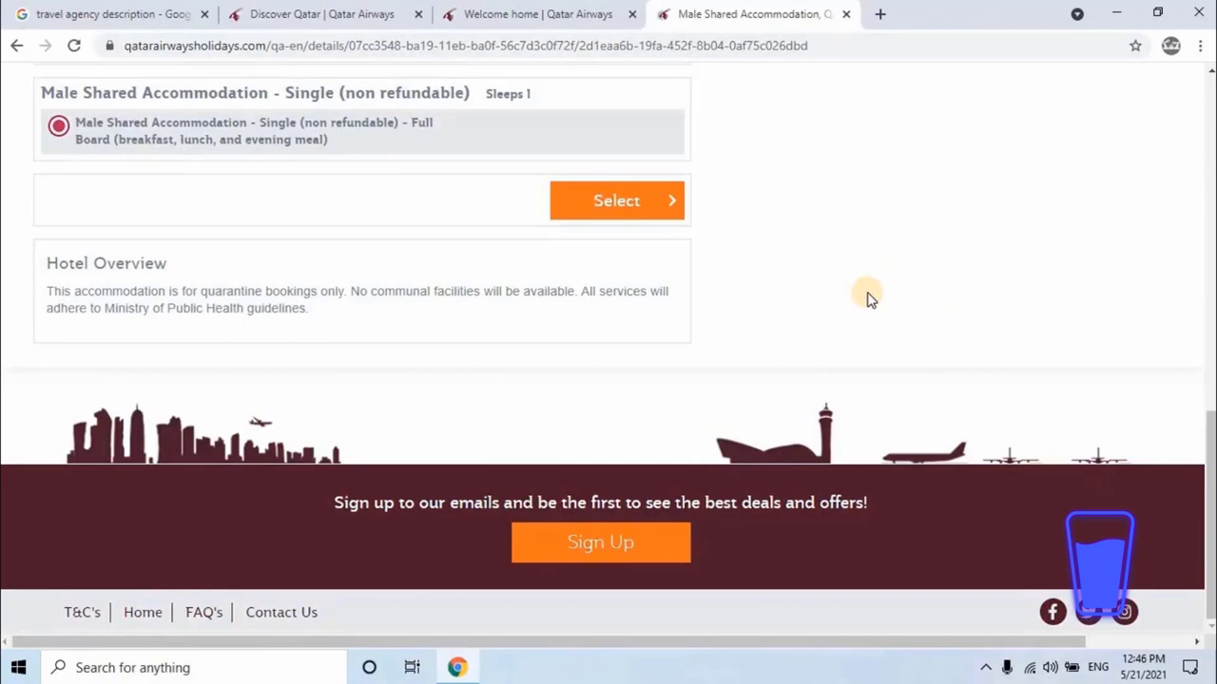
Step: Select the single non-refundable shared room and continue without luggage extras
{"action": "left_click", "coordinate": [643, 202]}
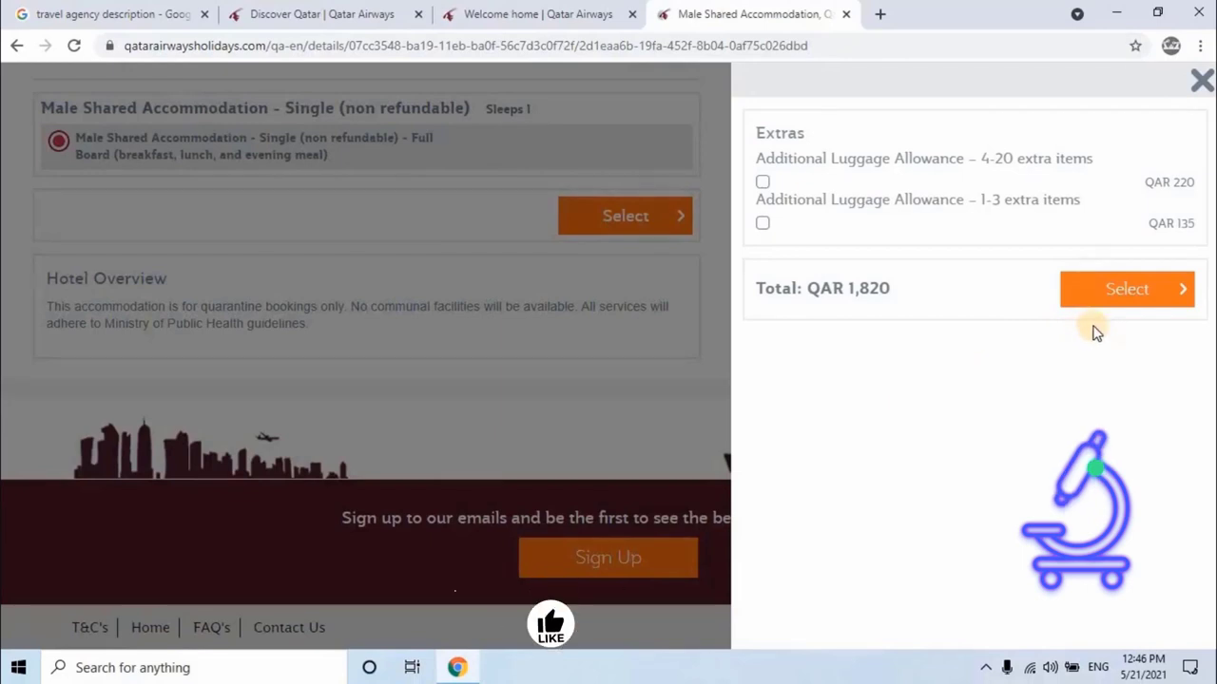
{"action": "left_click", "coordinate": [1128, 298]}
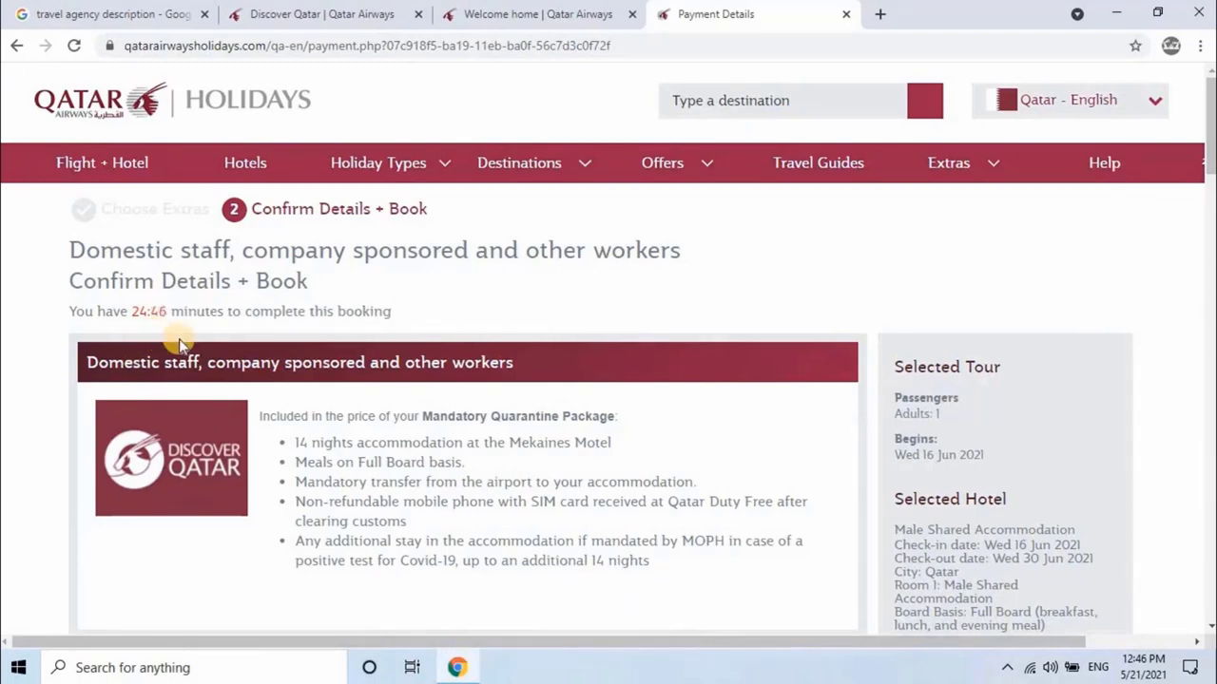
{"action": "scroll", "coordinate": [179, 344], "scroll_direction": "down", "scroll_amount": 4}
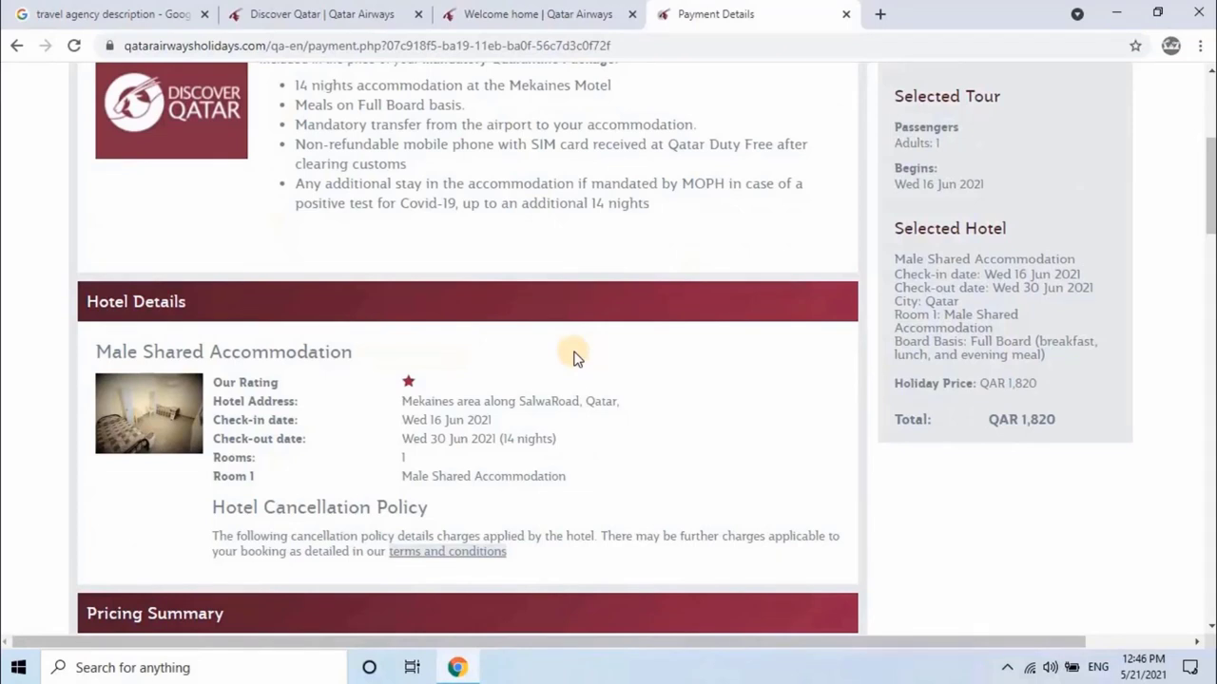
{"action": "scroll", "coordinate": [579, 355], "scroll_direction": "down", "scroll_amount": 1}
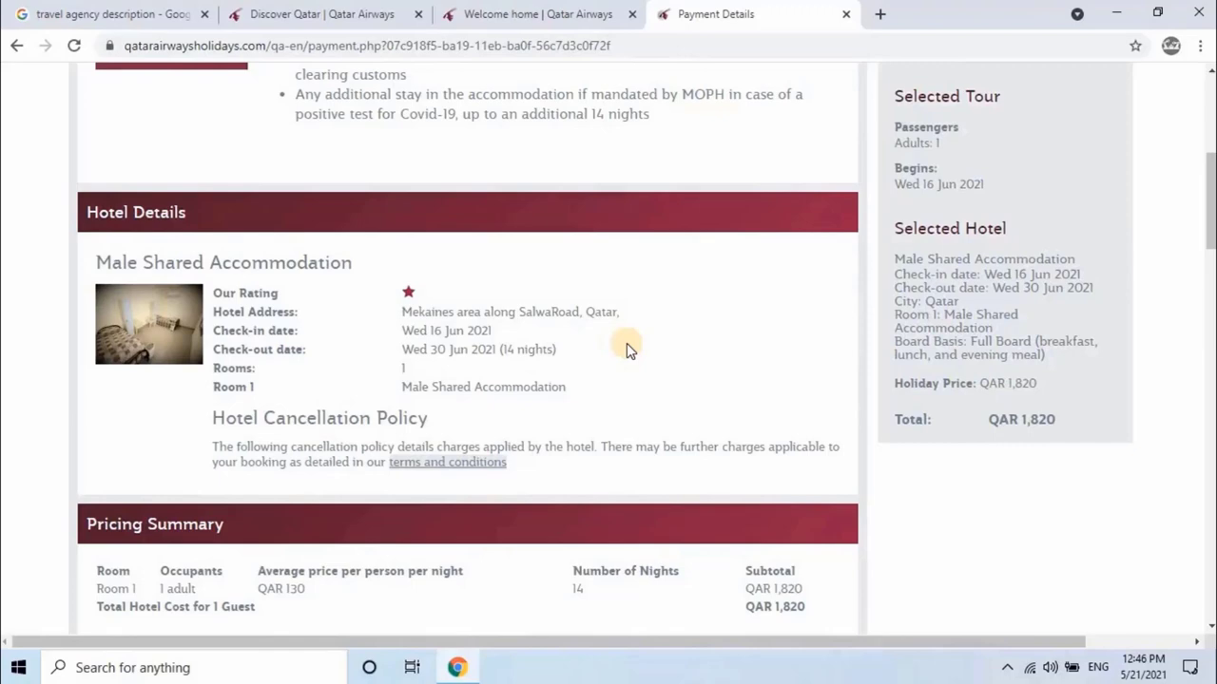
{"action": "scroll", "coordinate": [627, 343], "scroll_direction": "down", "scroll_amount": 3}
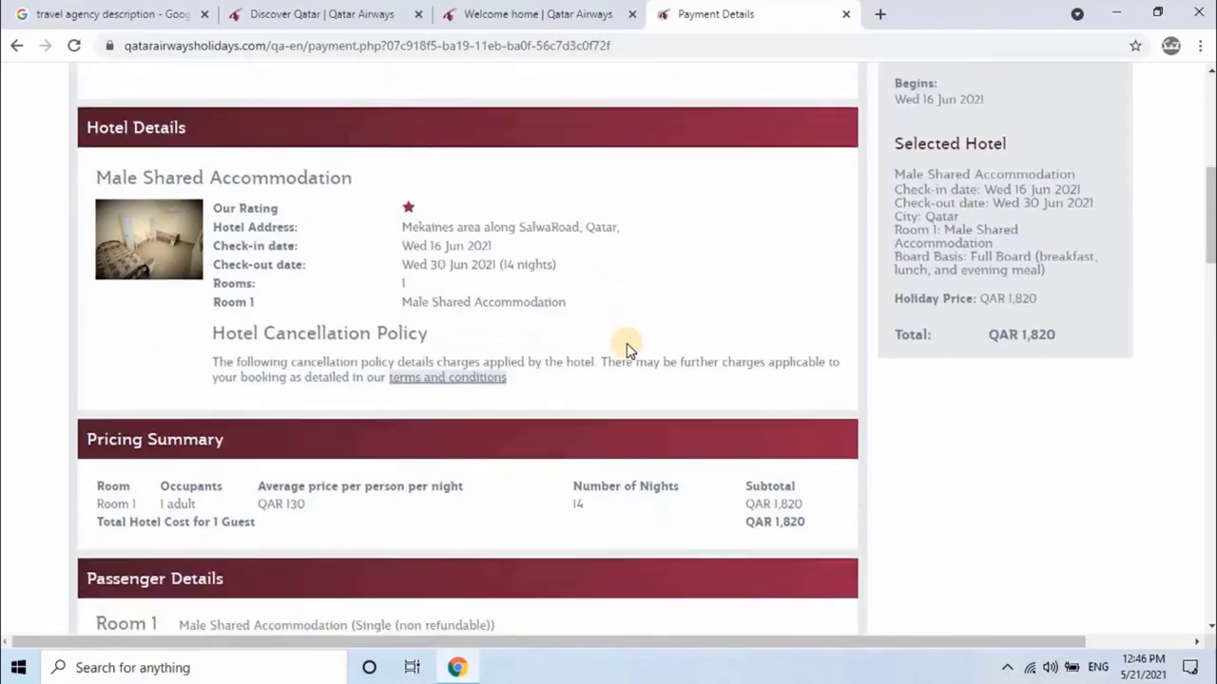
{"action": "scroll", "coordinate": [627, 344], "scroll_direction": "down", "scroll_amount": 4}
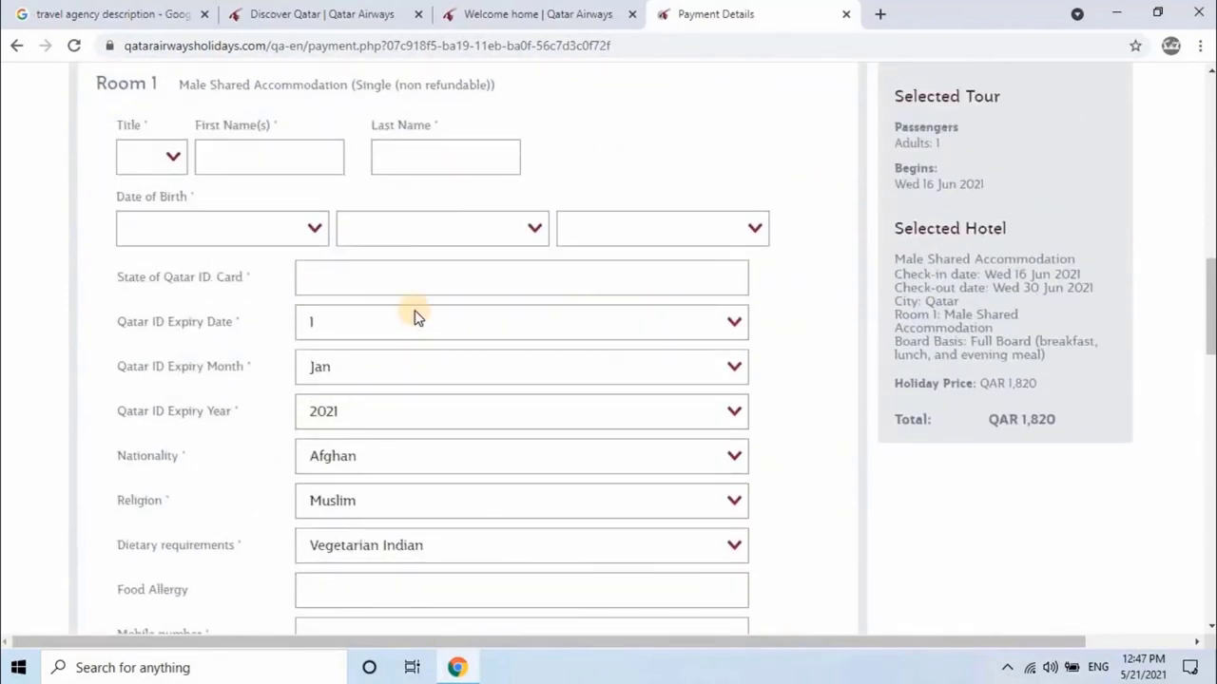
Step: Set the guest title to Mr and enter the traveller's first and last name
{"action": "left_click", "coordinate": [174, 161]}
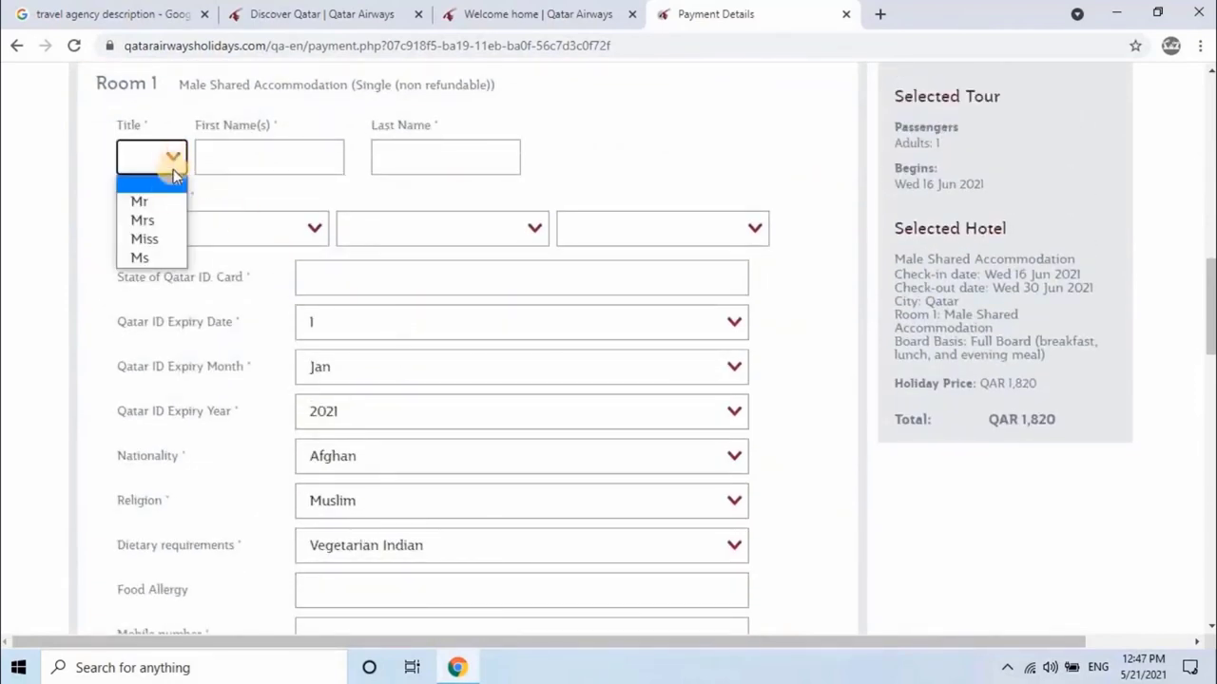
{"action": "left_click", "coordinate": [160, 198]}
{"action": "left_click", "coordinate": [248, 162]}
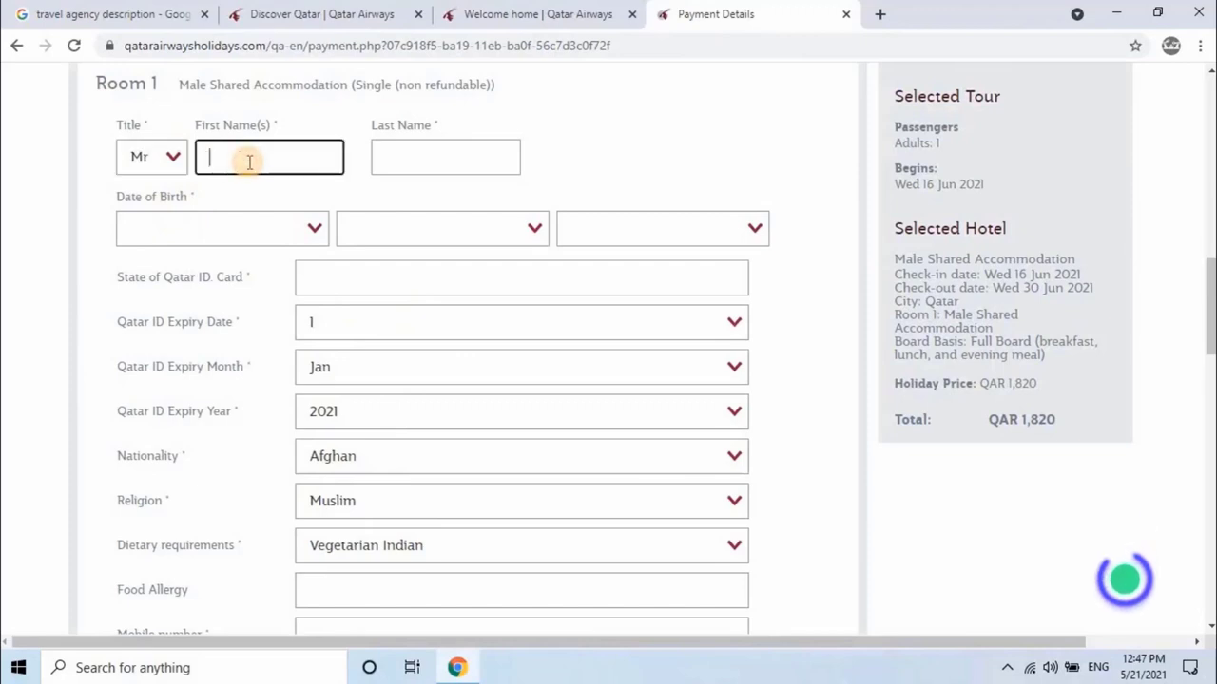
{"action": "type", "text": "EasyRoboTech"}
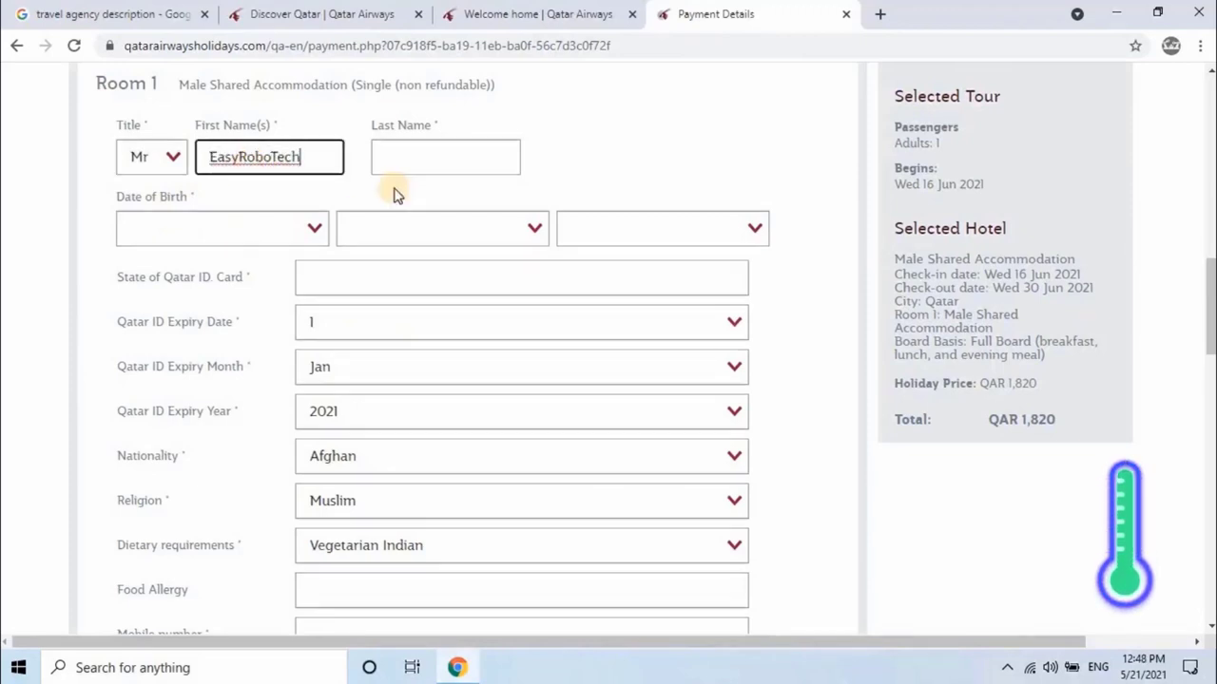
{"action": "left_click", "coordinate": [411, 157]}
{"action": "type", "text": "Zuber"}
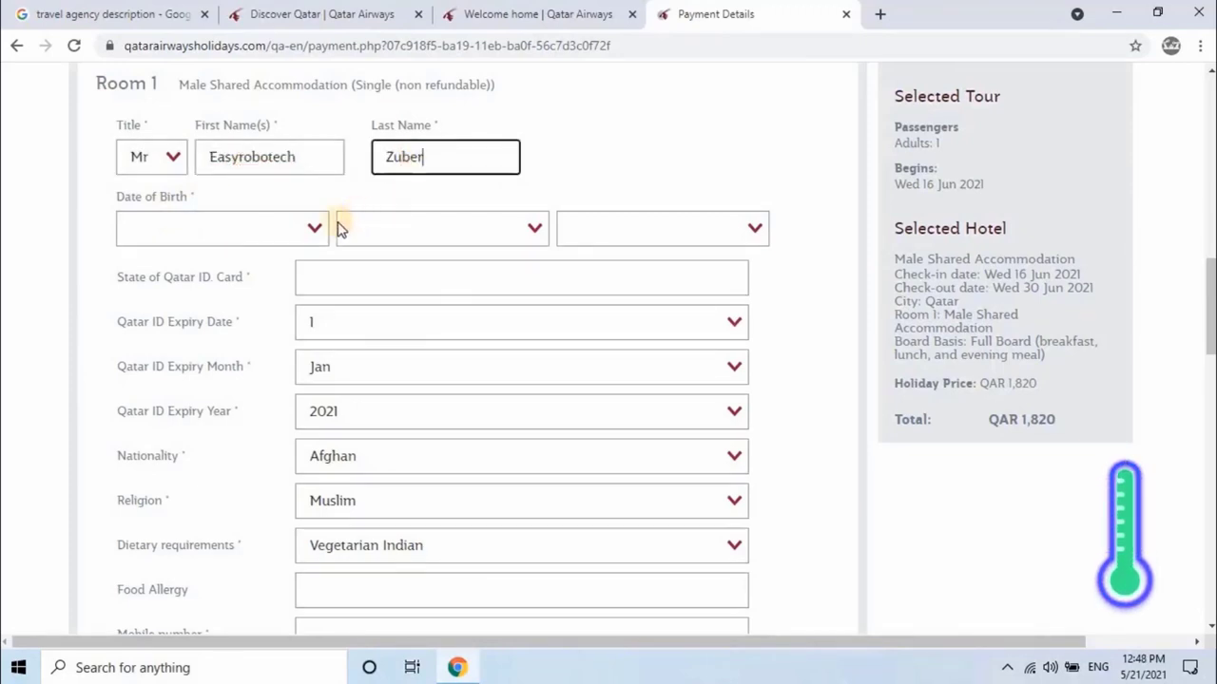
{"action": "left_click", "coordinate": [315, 230]}
{"action": "left_click", "coordinate": [244, 499]}
{"action": "left_click", "coordinate": [466, 232]}
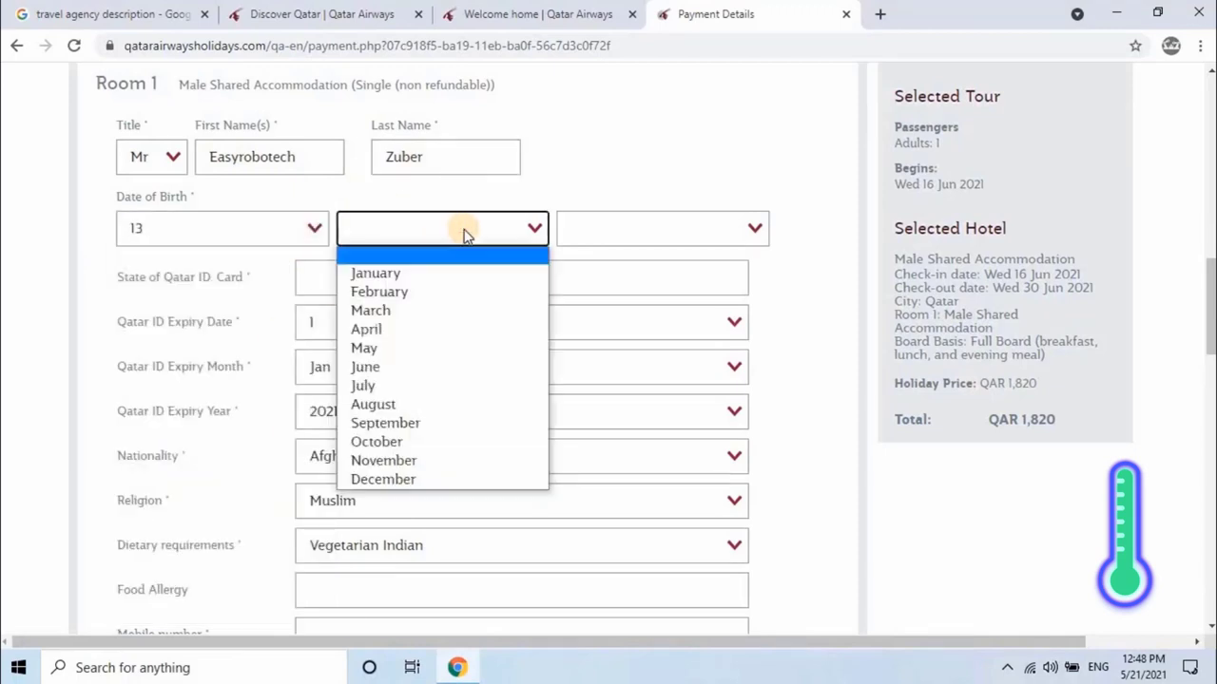
{"action": "left_click", "coordinate": [466, 478]}
{"action": "left_click", "coordinate": [693, 231]}
{"action": "type", "text": "19994"}
{"action": "key", "text": "Return"}
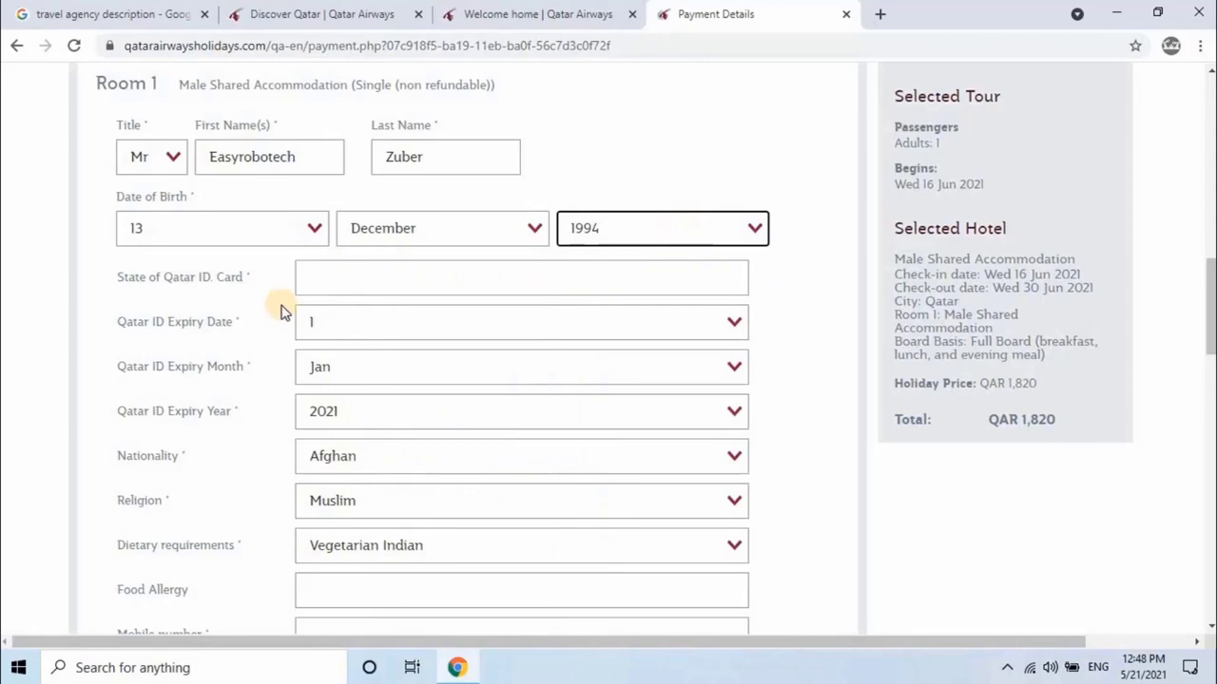
Step: Enter the Qatar ID card number with an expiry date of 3 May 2022
{"action": "left_click", "coordinate": [348, 280]}
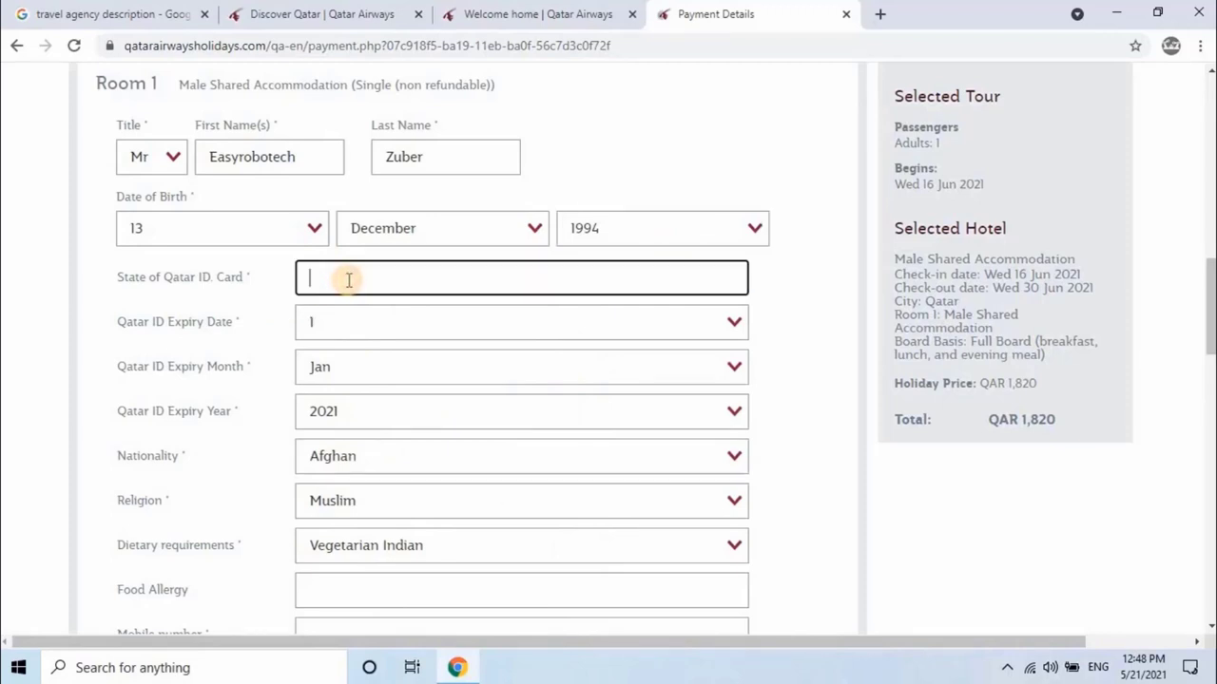
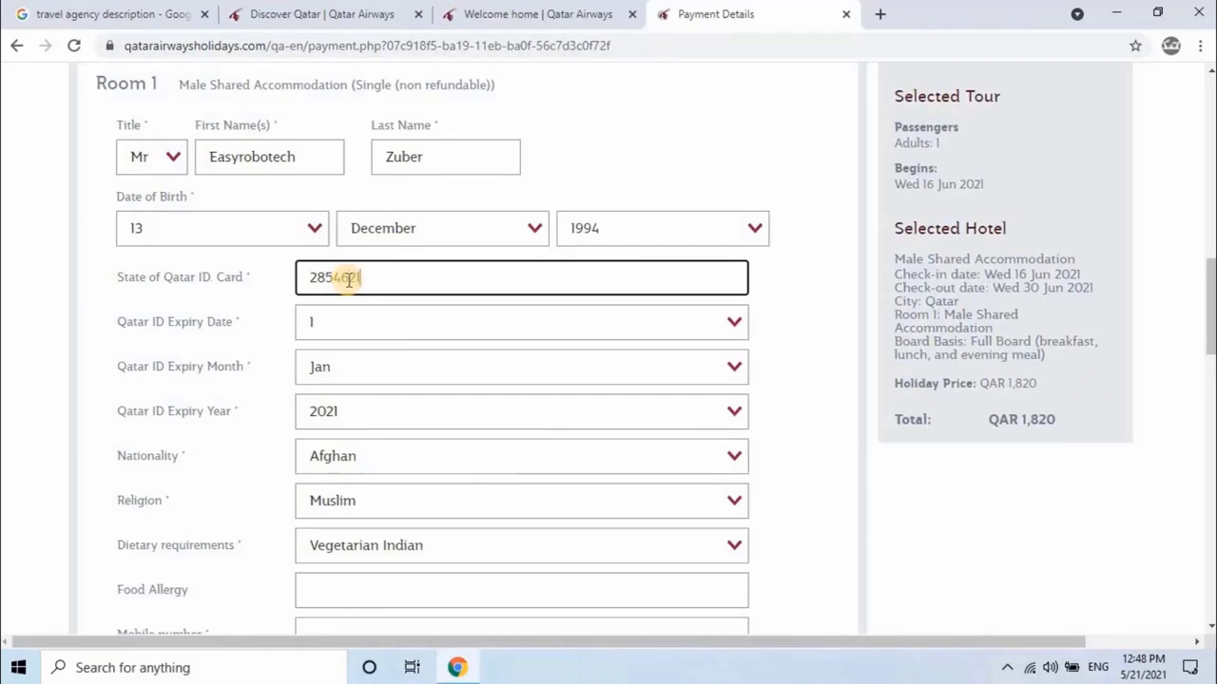
{"action": "left_click", "coordinate": [440, 320]}
{"action": "left_click", "coordinate": [423, 387]}
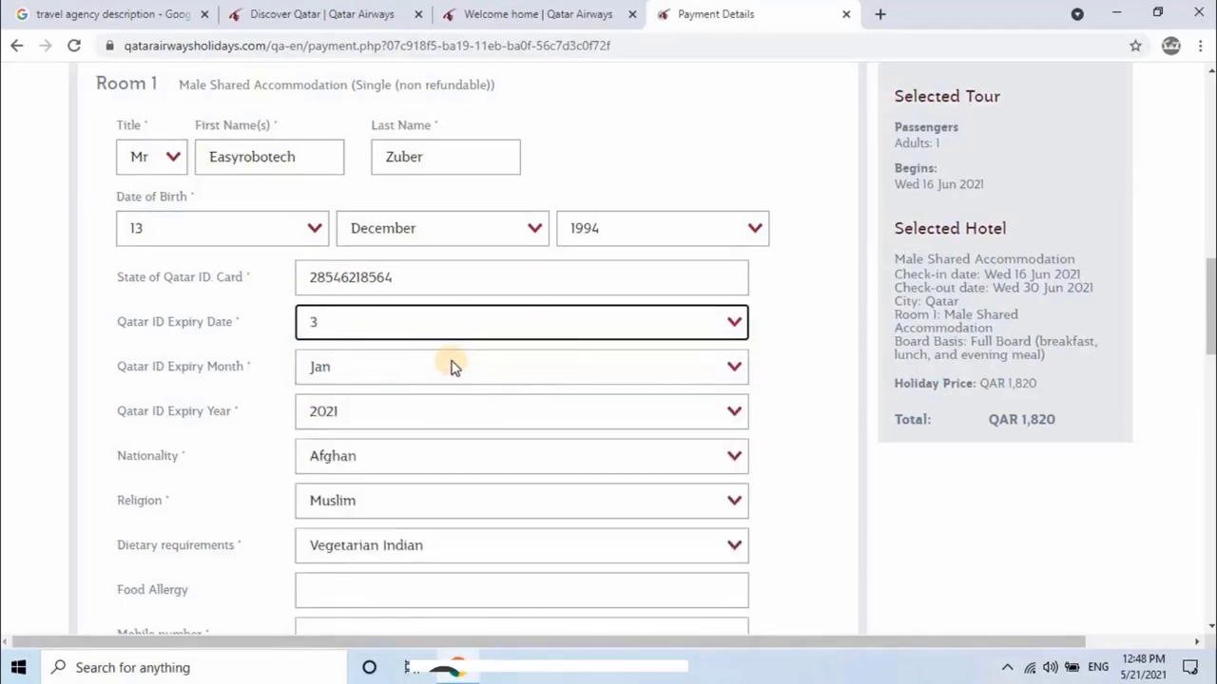
{"action": "left_click", "coordinate": [451, 367]}
{"action": "left_click", "coordinate": [400, 470]}
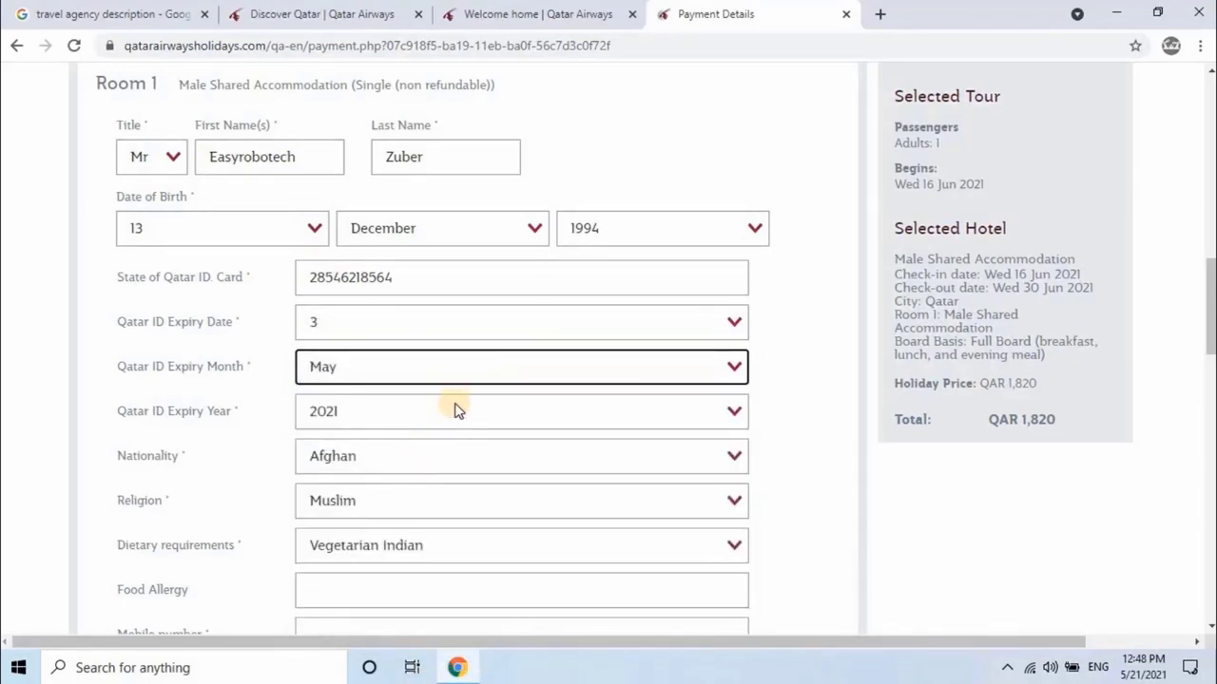
{"action": "left_click", "coordinate": [455, 411]}
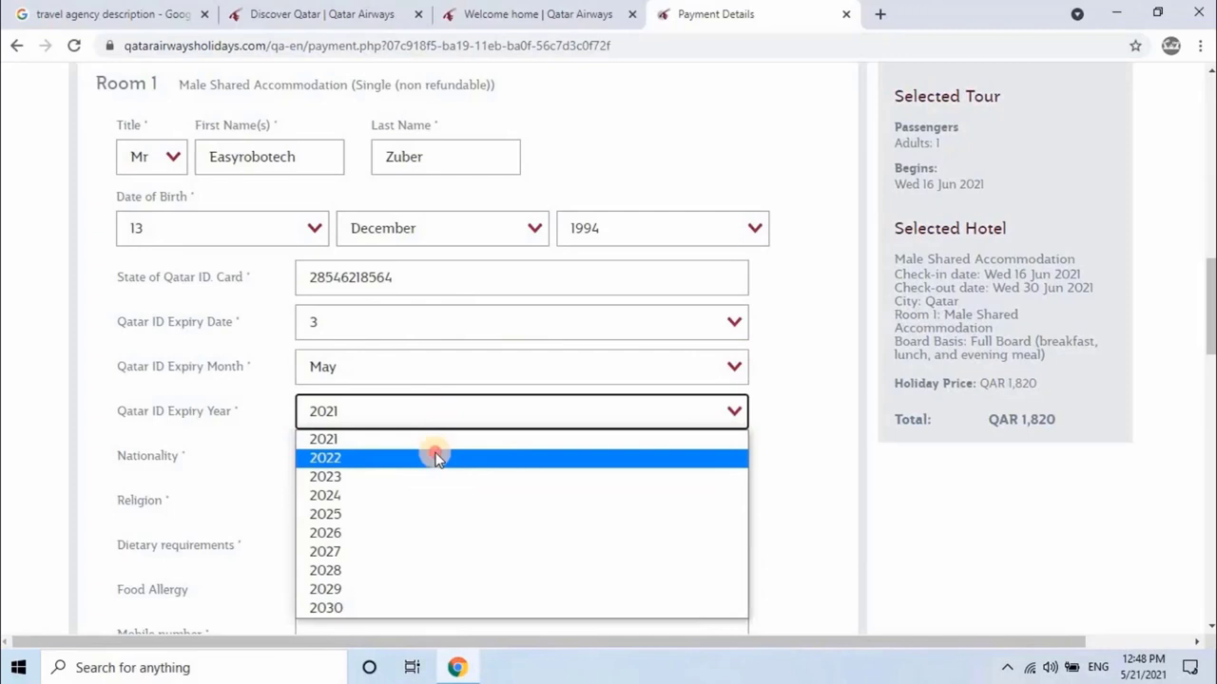
{"action": "left_click", "coordinate": [437, 455]}
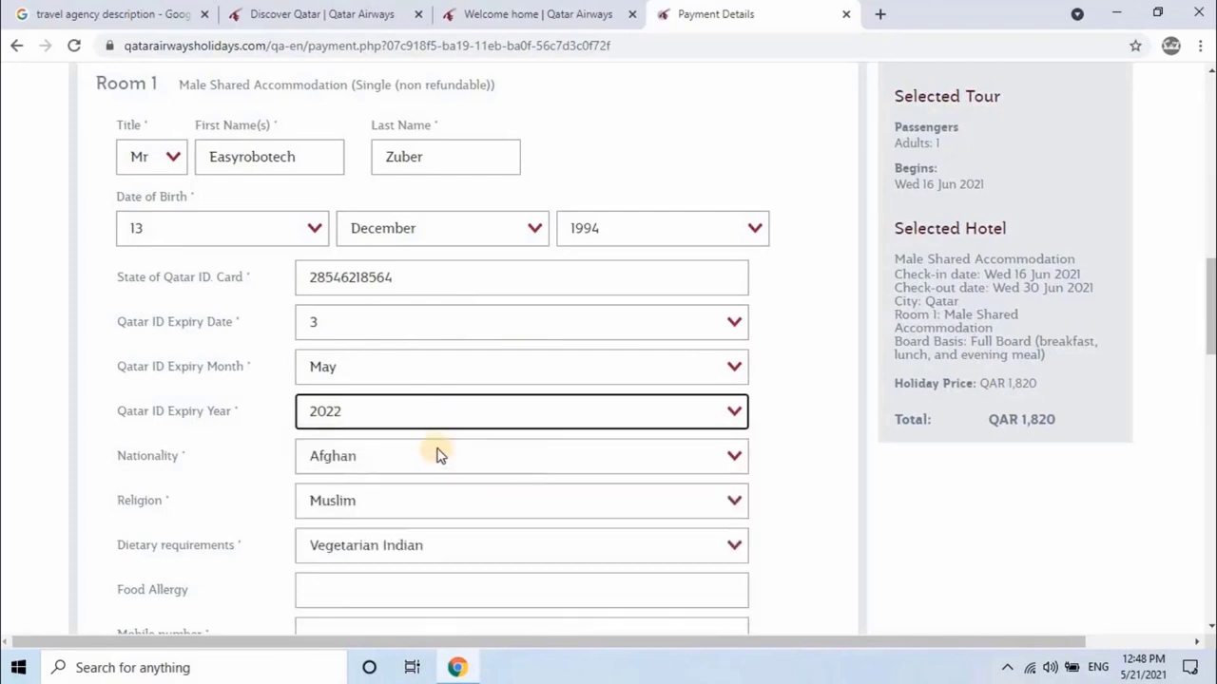
Step: Set nationality to Indian, keeping Muslim religion and Vegetarian Indian diet
{"action": "left_click", "coordinate": [519, 456]}
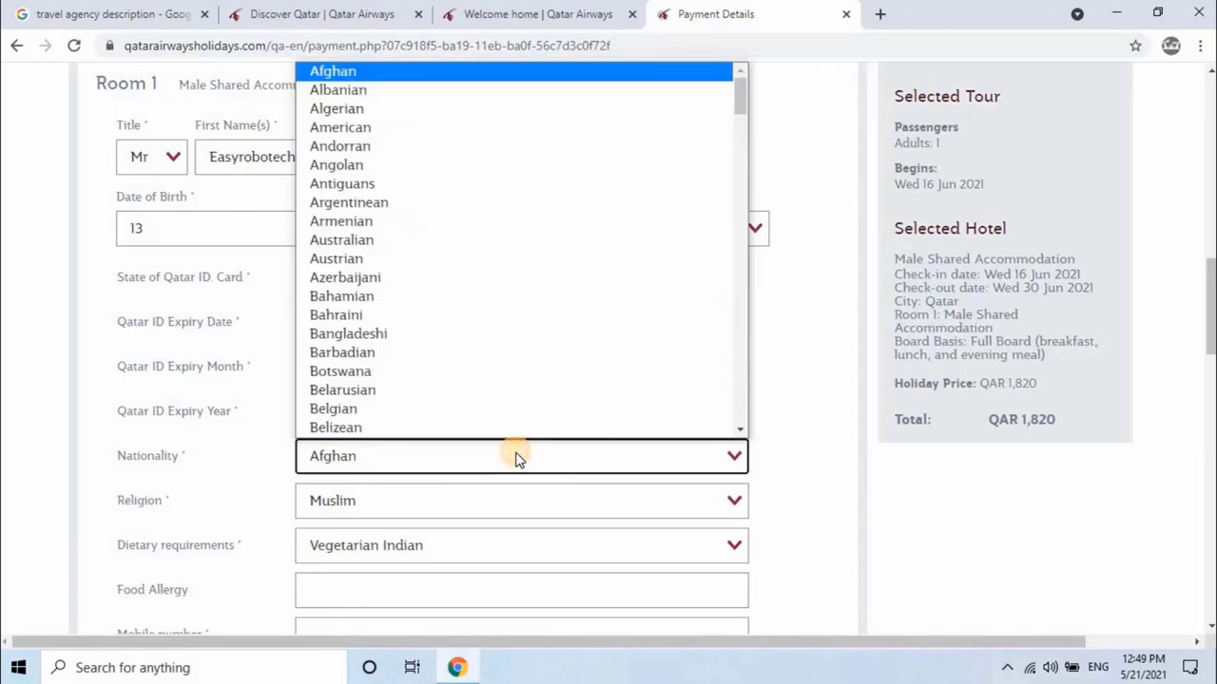
{"action": "key", "text": "i"}
{"action": "key", "text": "n"}
{"action": "key", "text": "Return"}
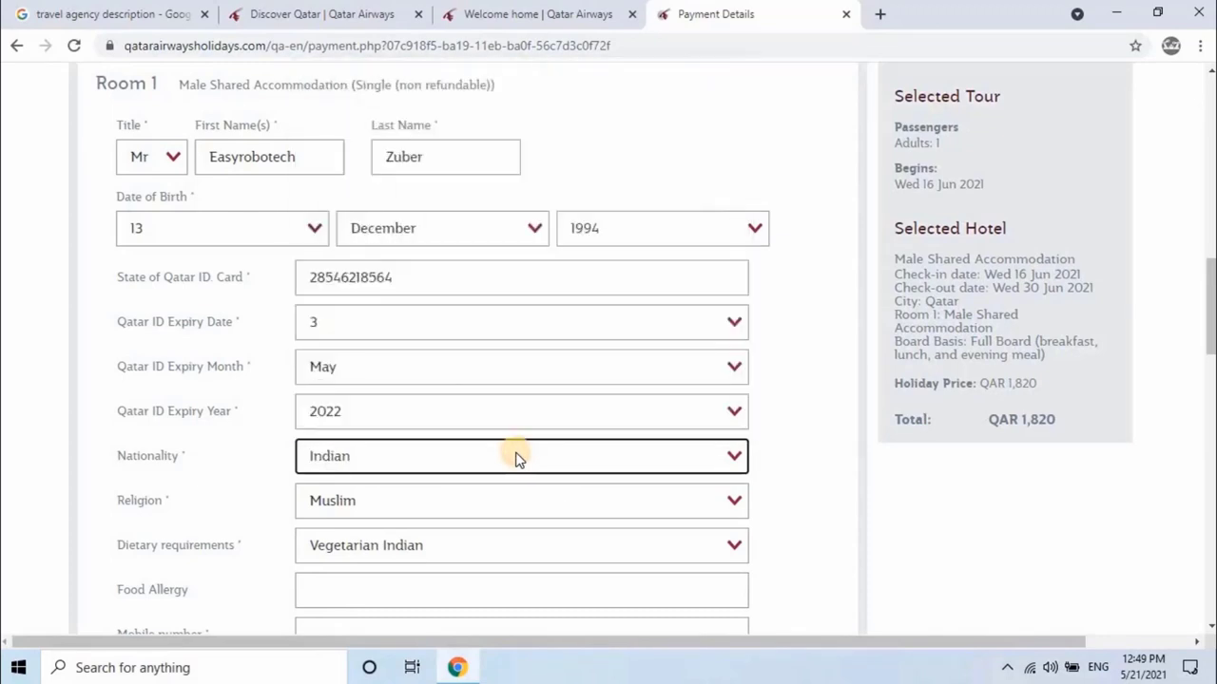
{"action": "left_click", "coordinate": [548, 504]}
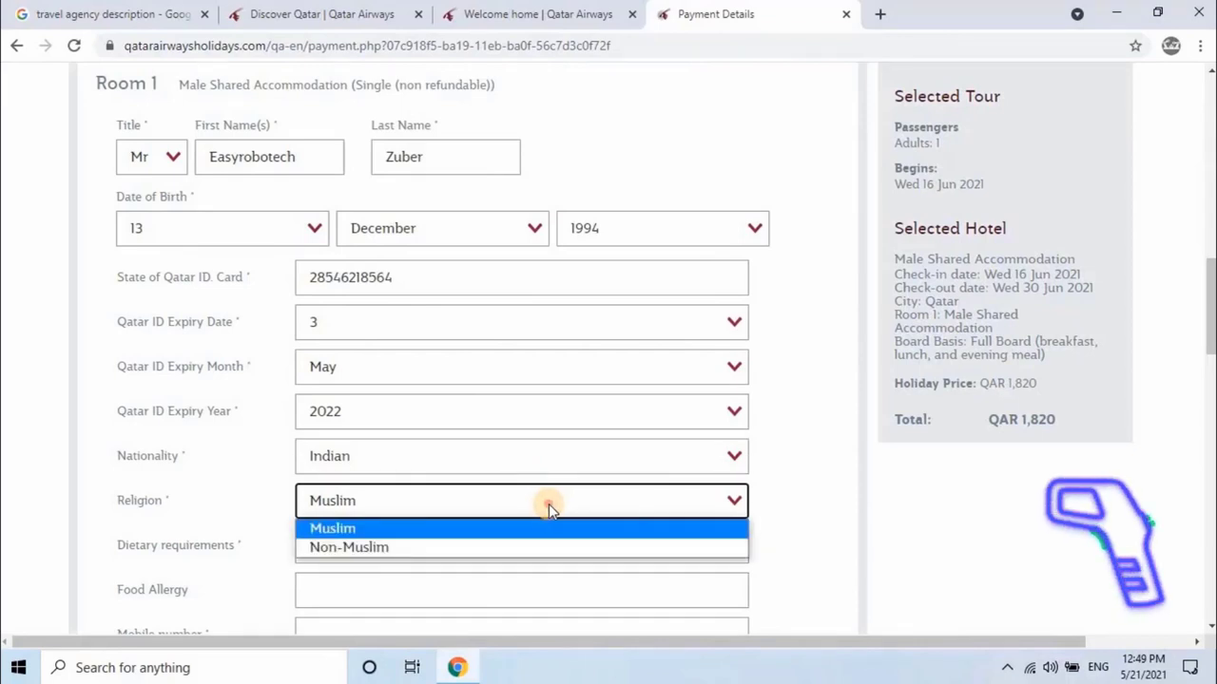
{"action": "left_click", "coordinate": [549, 504]}
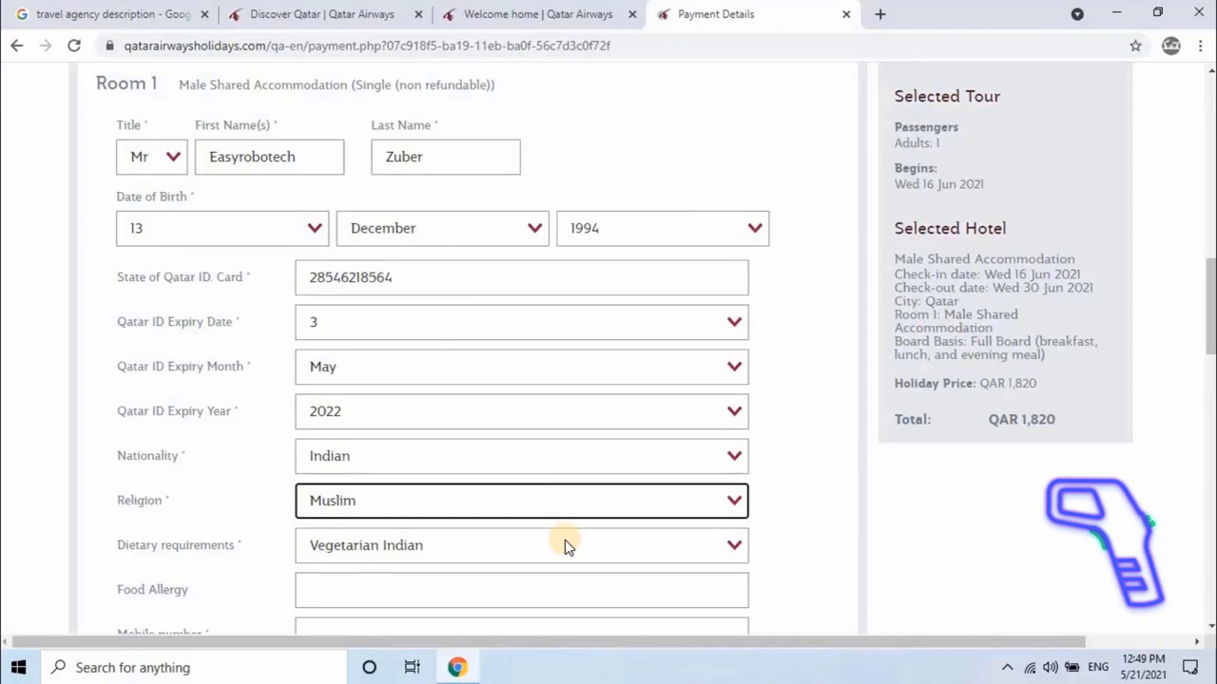
{"action": "left_click", "coordinate": [566, 547]}
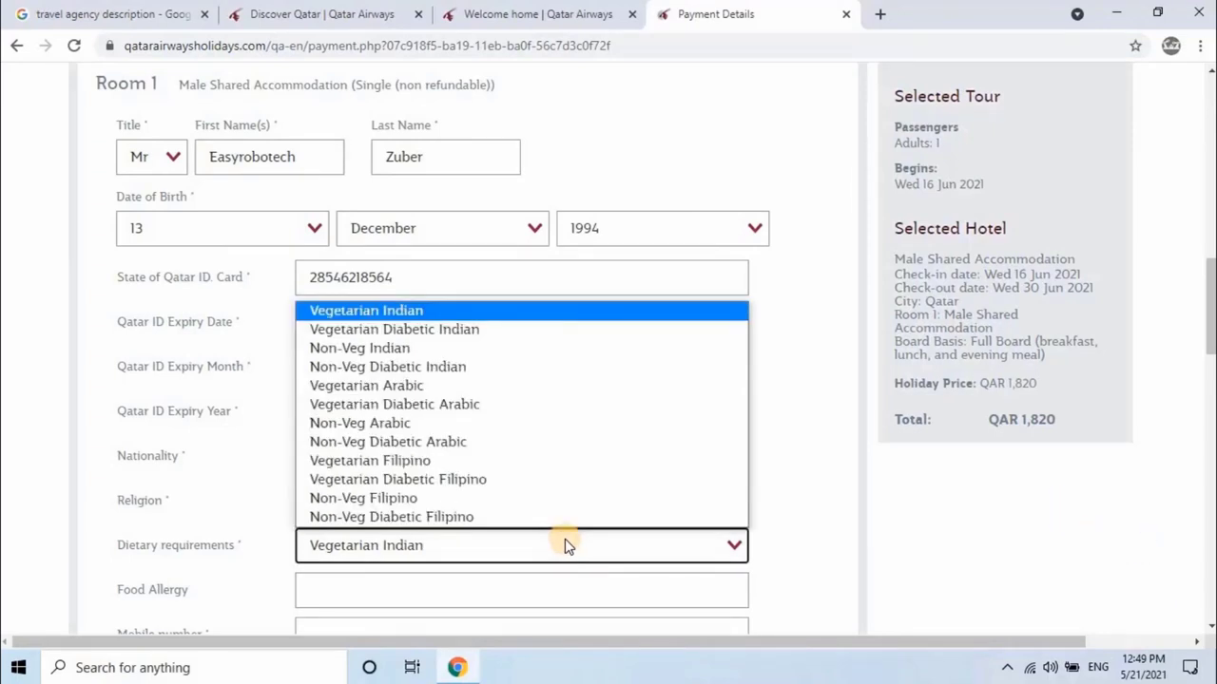
{"action": "left_click", "coordinate": [567, 546]}
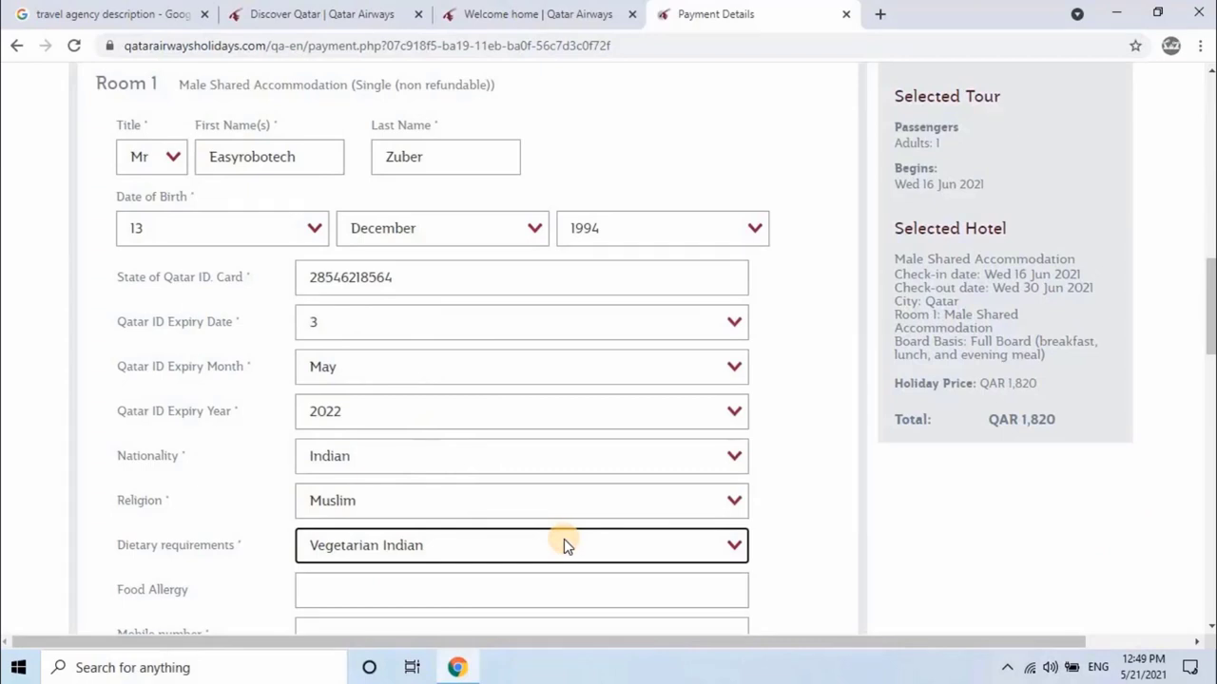
{"action": "scroll", "coordinate": [564, 542], "scroll_direction": "down", "scroll_amount": 3}
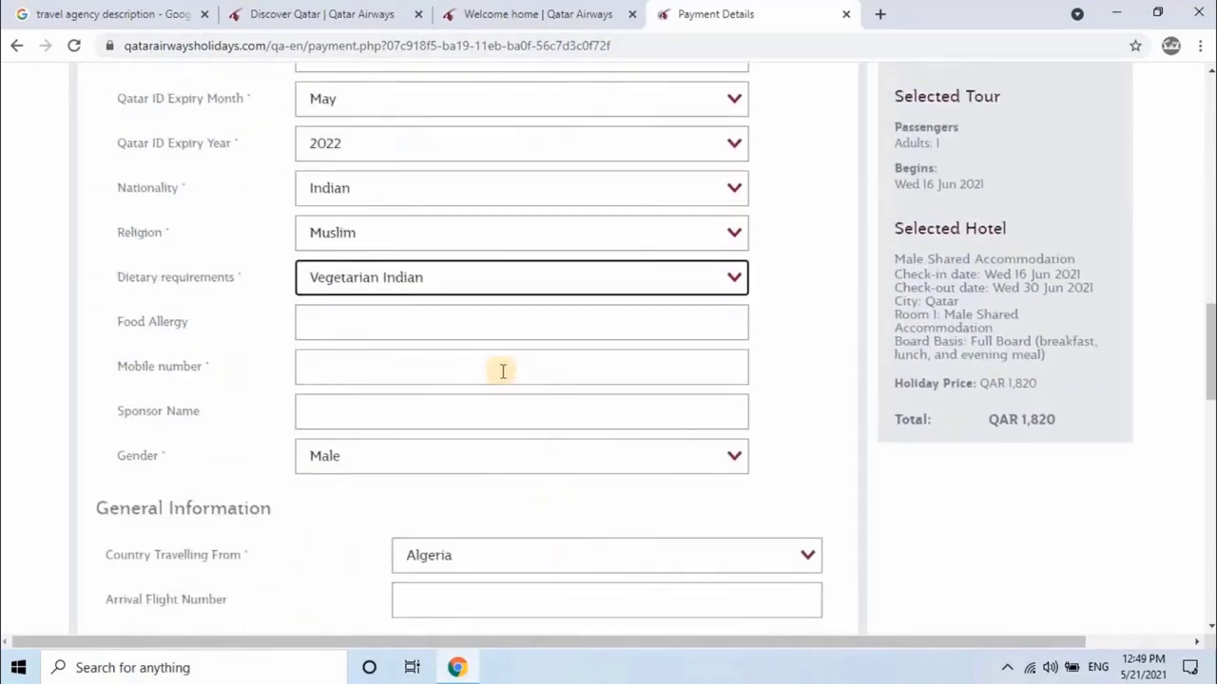
Step: Enter the traveller's mobile number and the sponsor's name, leaving Food Allergy empty
{"action": "left_click", "coordinate": [464, 322]}
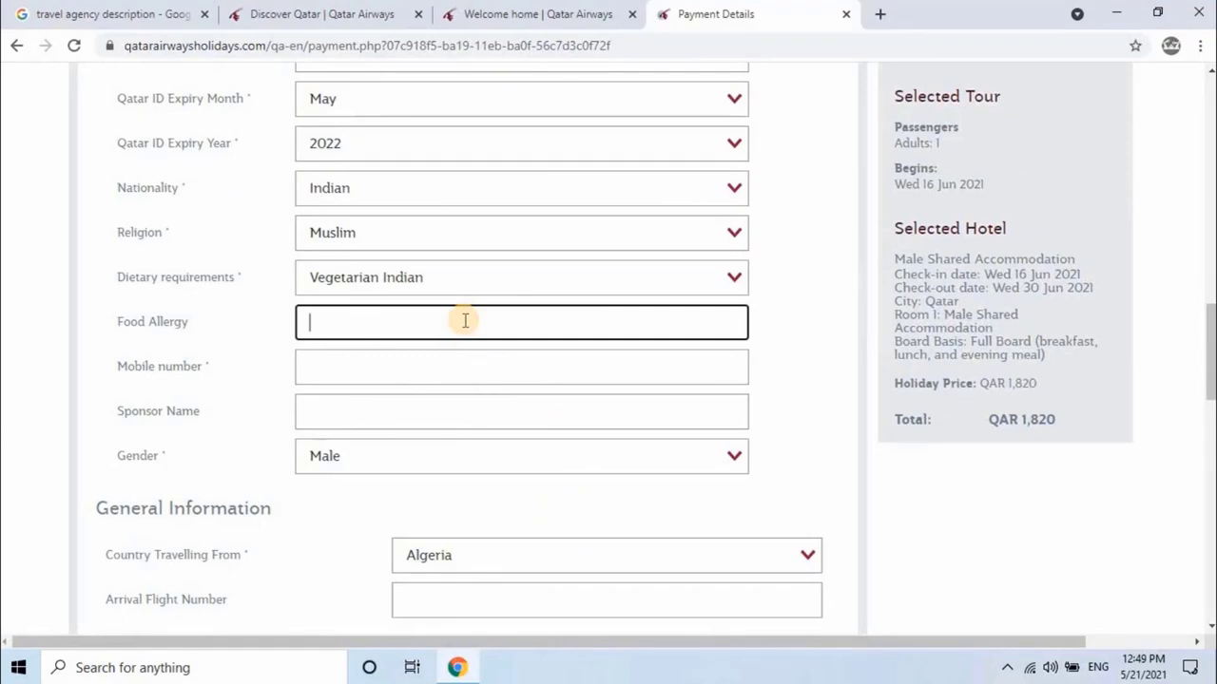
{"action": "left_click", "coordinate": [433, 373]}
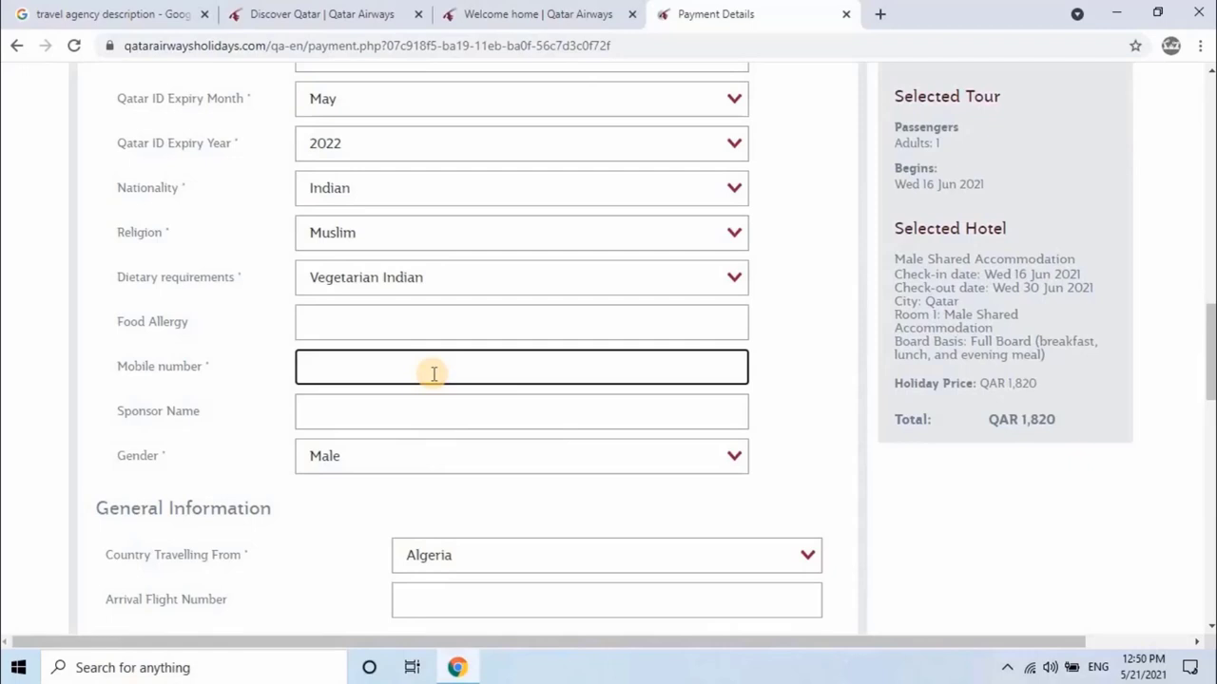
{"action": "type", "text": "65449495"}
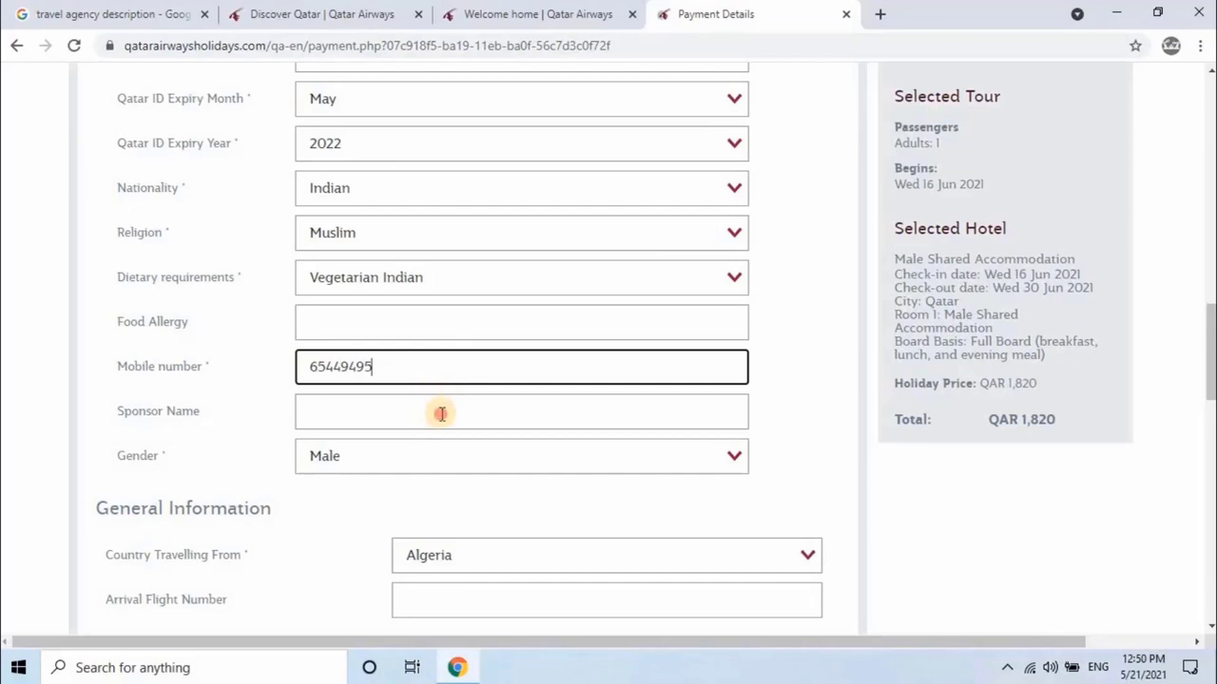
{"action": "left_click", "coordinate": [442, 414]}
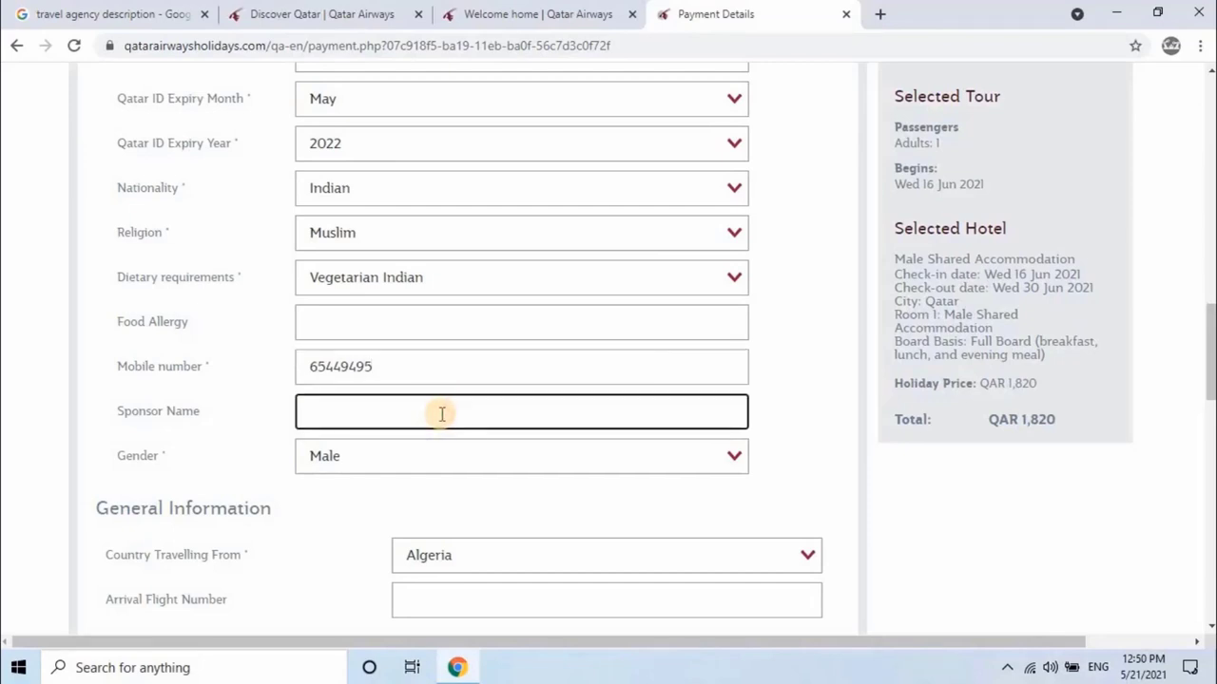
{"action": "type", "text": "Easy"}
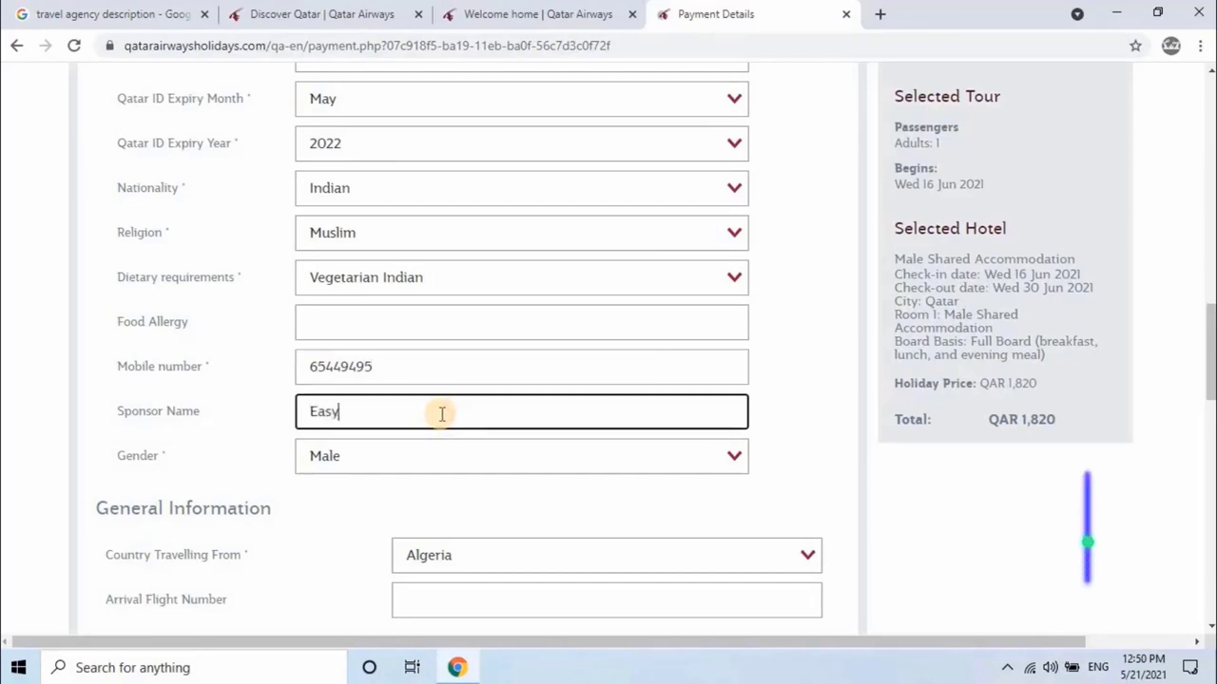
{"action": "type", "text": "RoboTech"}
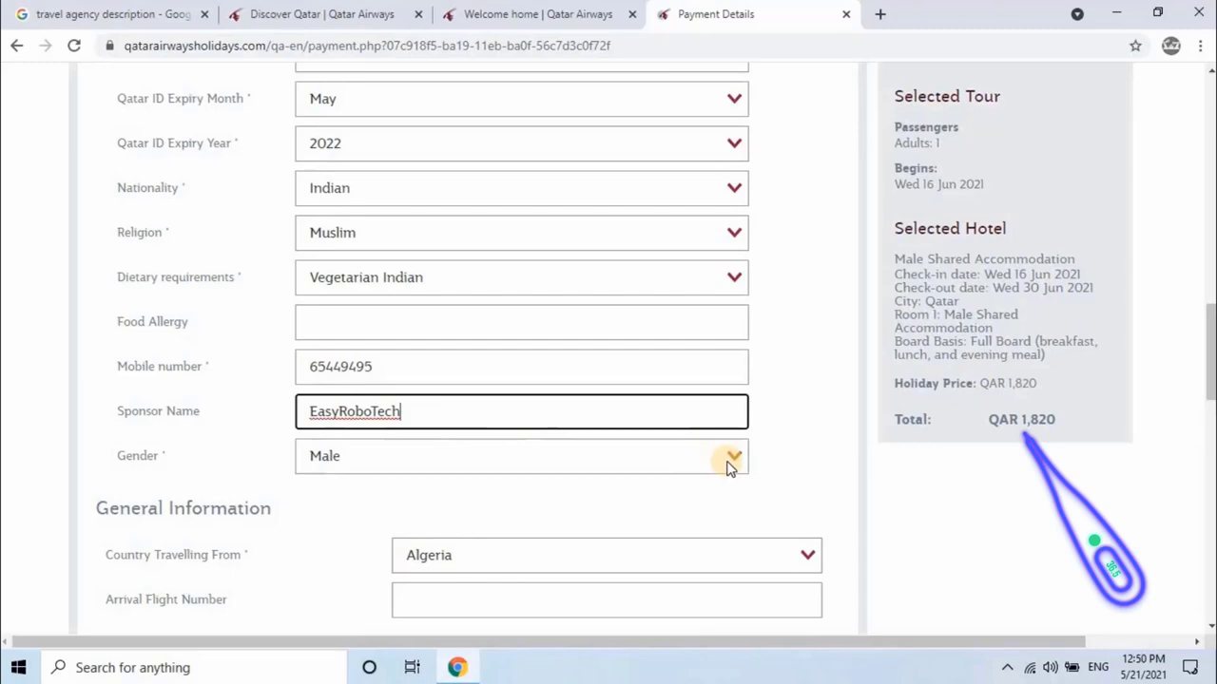
Step: Set the country travelling from to India
{"action": "scroll", "coordinate": [727, 468], "scroll_direction": "down", "scroll_amount": 4}
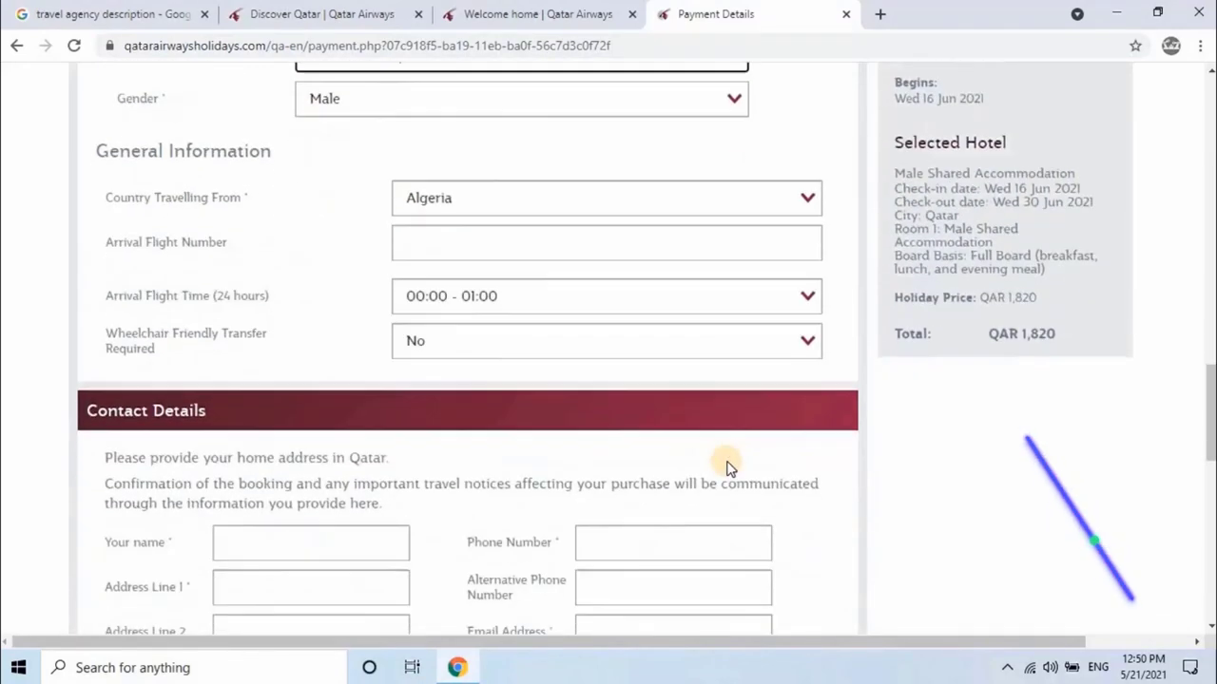
{"action": "left_click", "coordinate": [757, 202]}
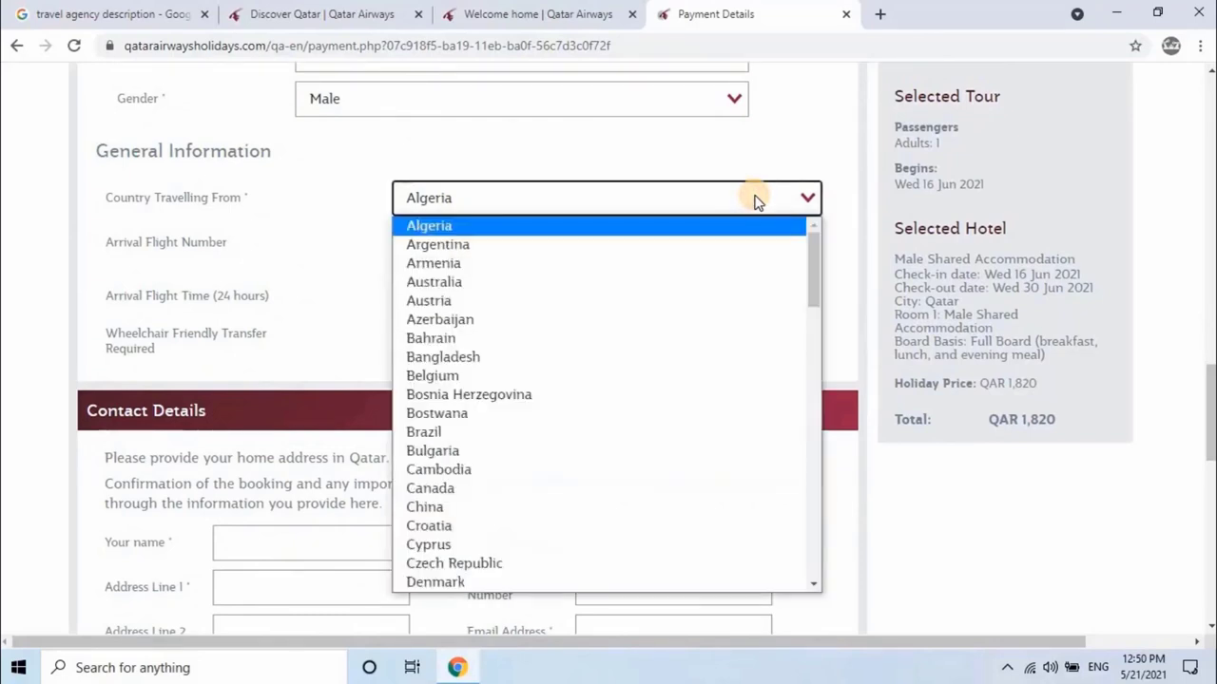
{"action": "key", "text": "i"}
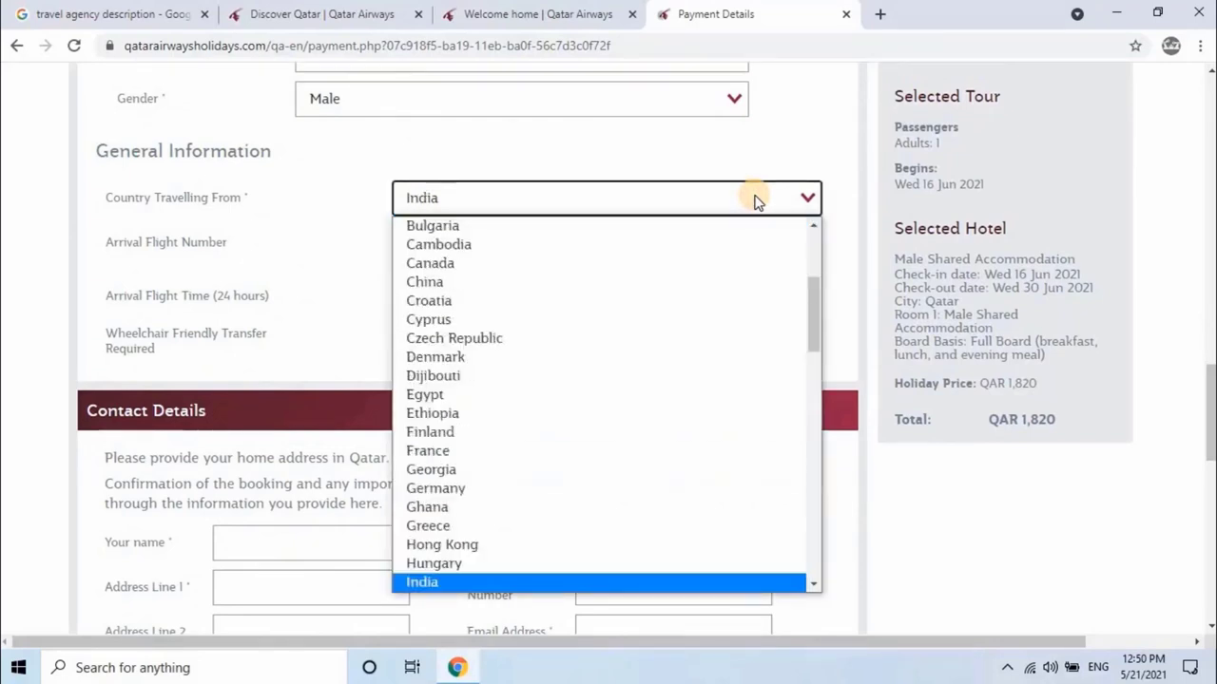
{"action": "key", "text": "Return"}
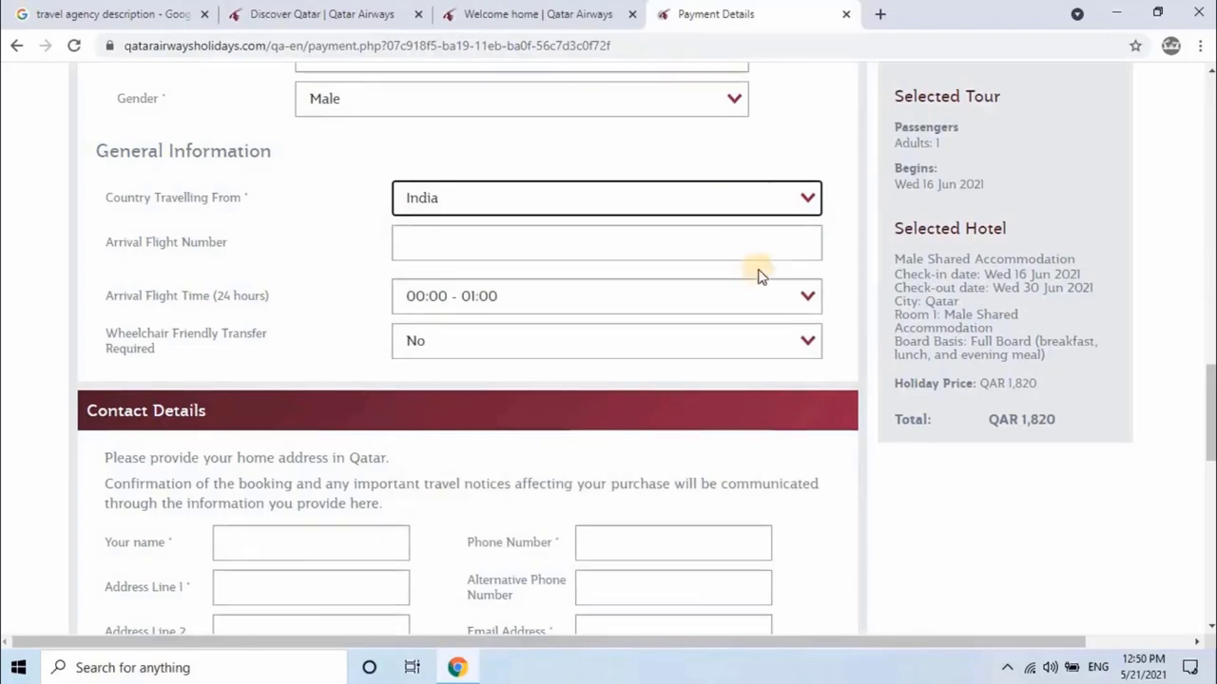
Step: Enter arrival flight 6E1714 arriving 07:00 - 08:00, with wheelchair transfer left at No
{"action": "left_click", "coordinate": [688, 252]}
{"action": "type", "text": "6"}
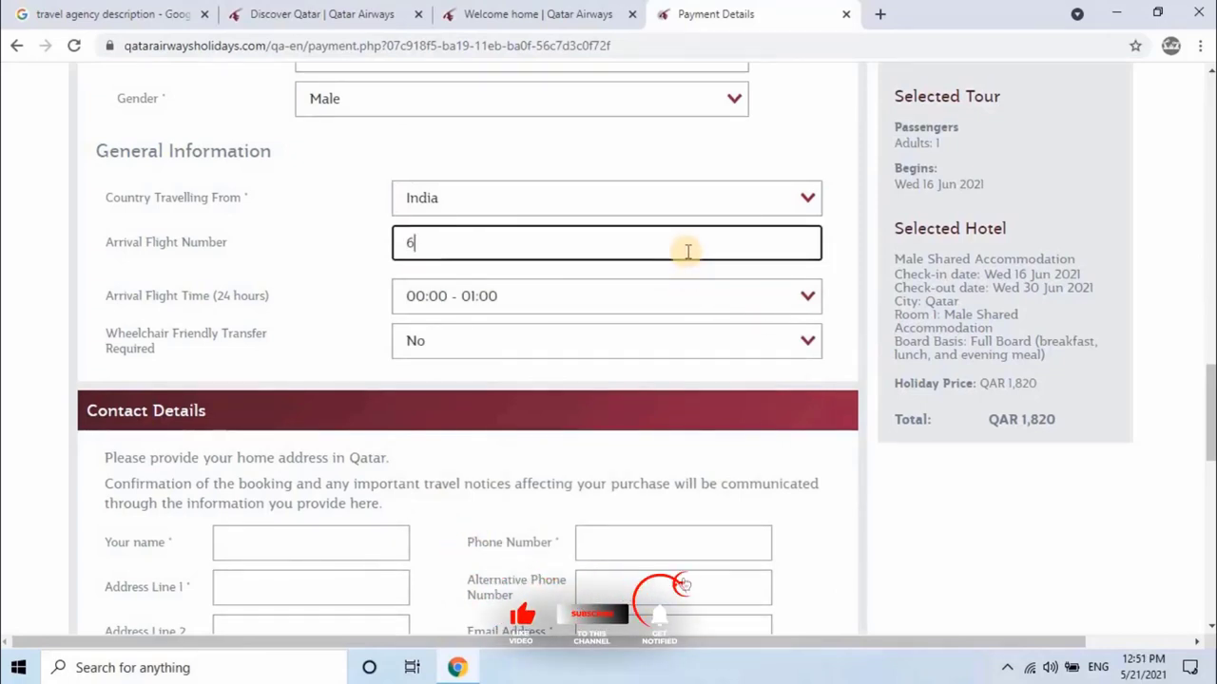
{"action": "type", "text": "E1714"}
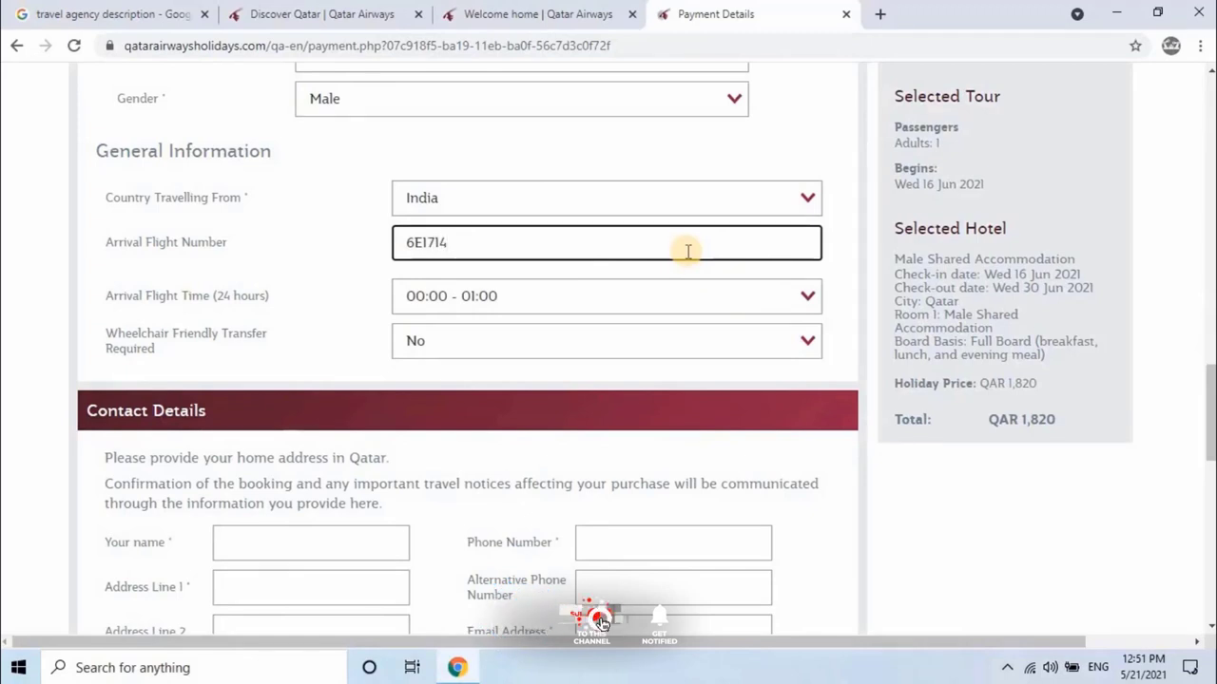
{"action": "left_click", "coordinate": [804, 300]}
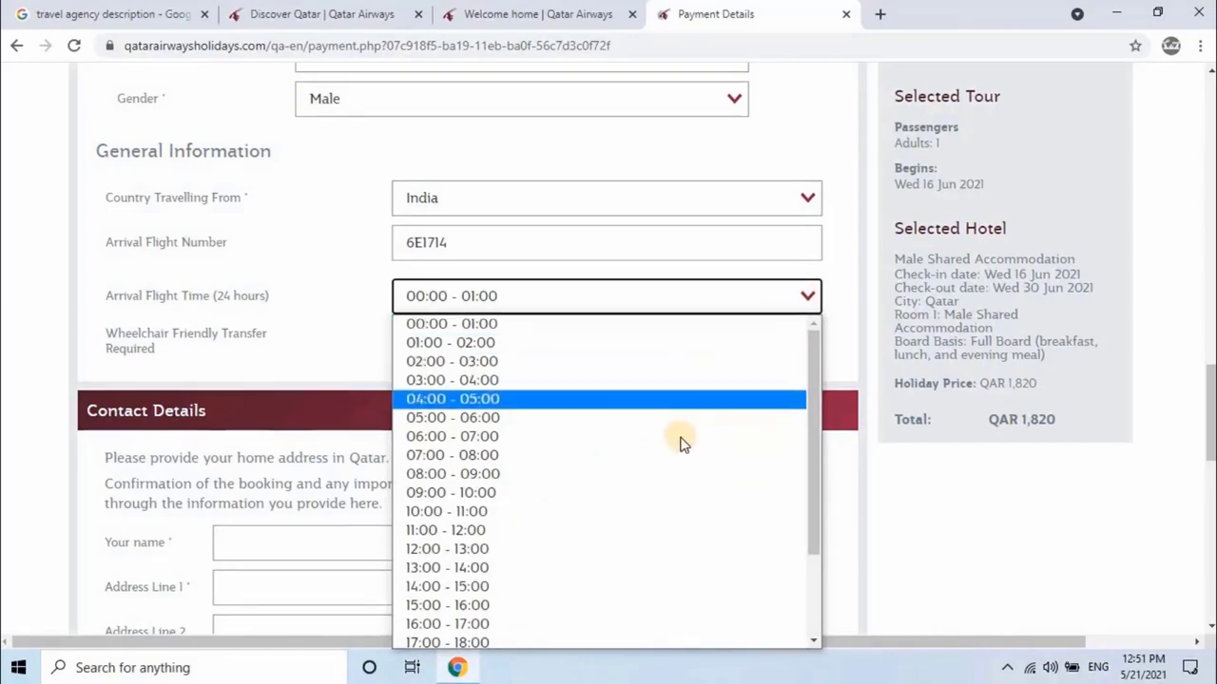
{"action": "left_click", "coordinate": [632, 455]}
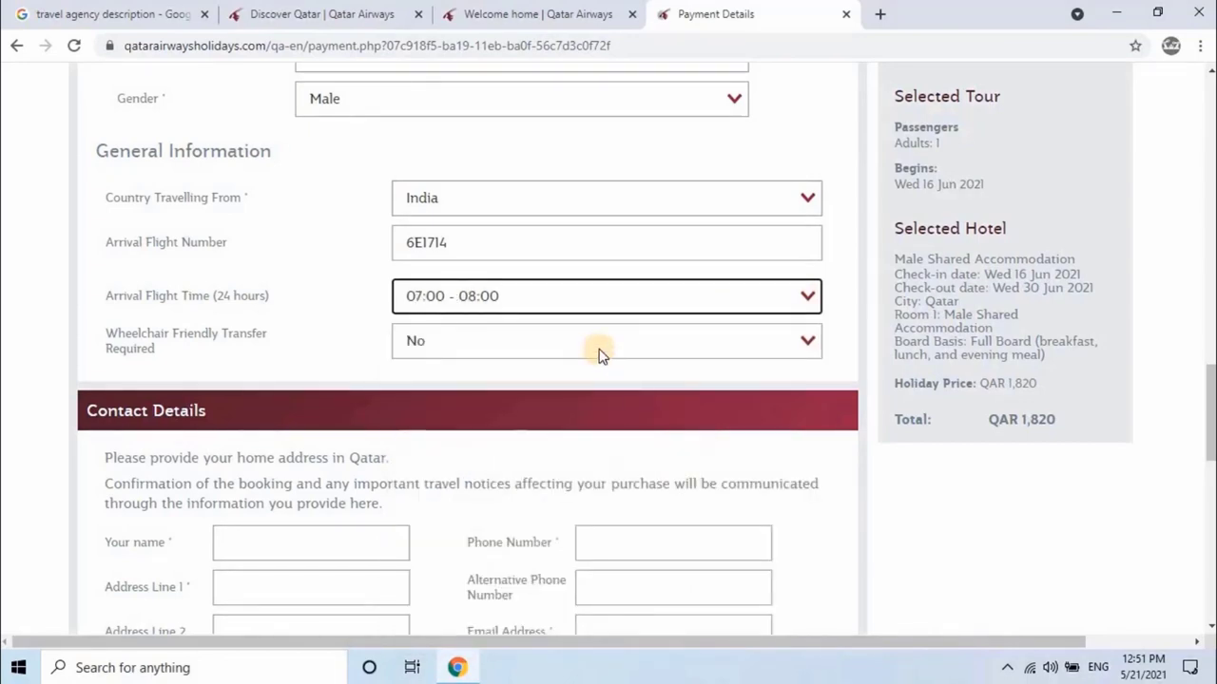
{"action": "left_click", "coordinate": [599, 350]}
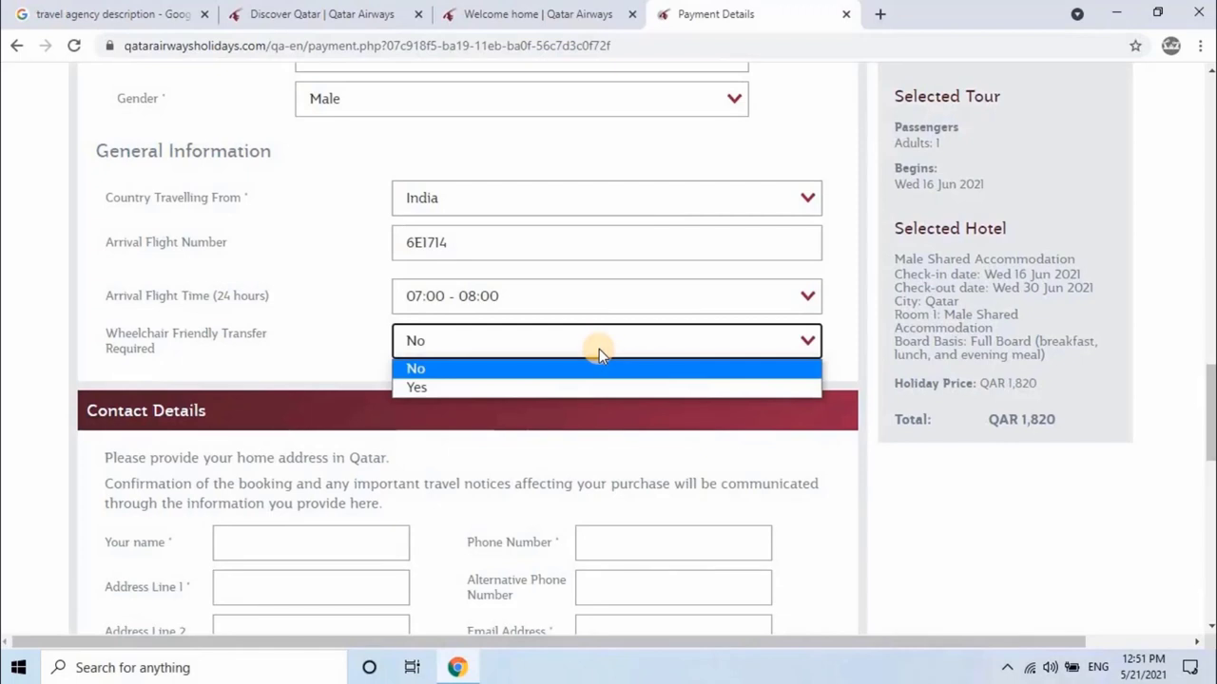
{"action": "left_click", "coordinate": [599, 349]}
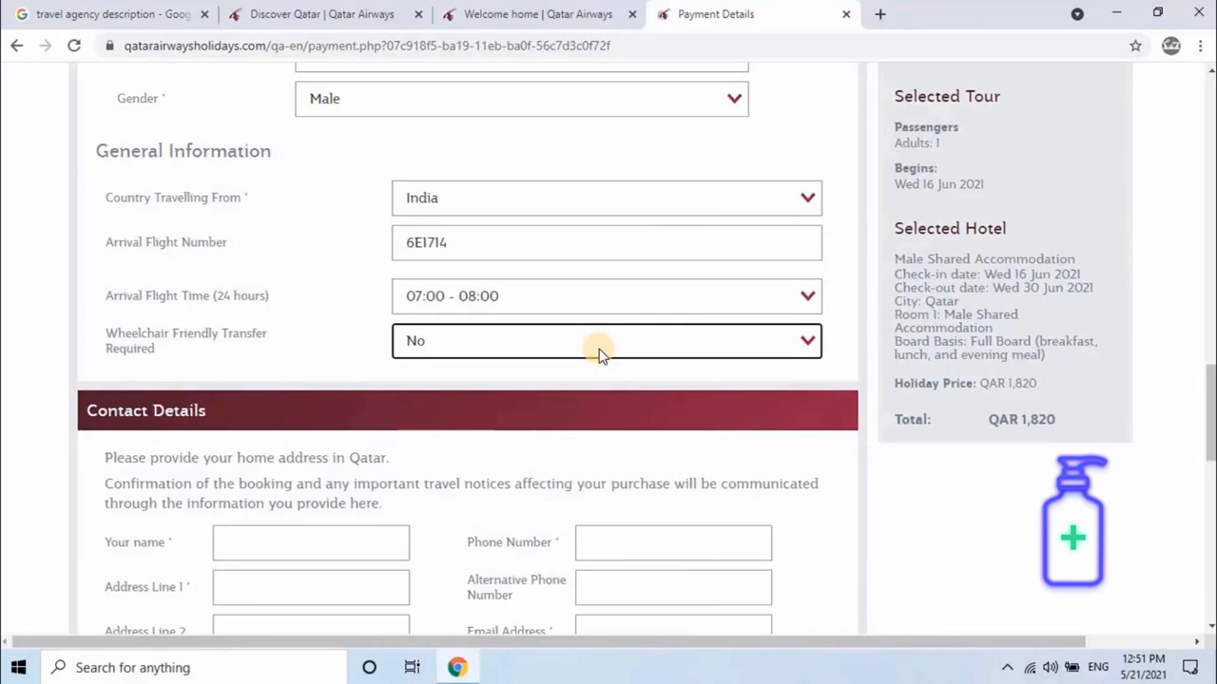
Step: Enter the contact's name and first address line, and choose Doha as the city
{"action": "scroll", "coordinate": [599, 353], "scroll_direction": "down", "scroll_amount": 4}
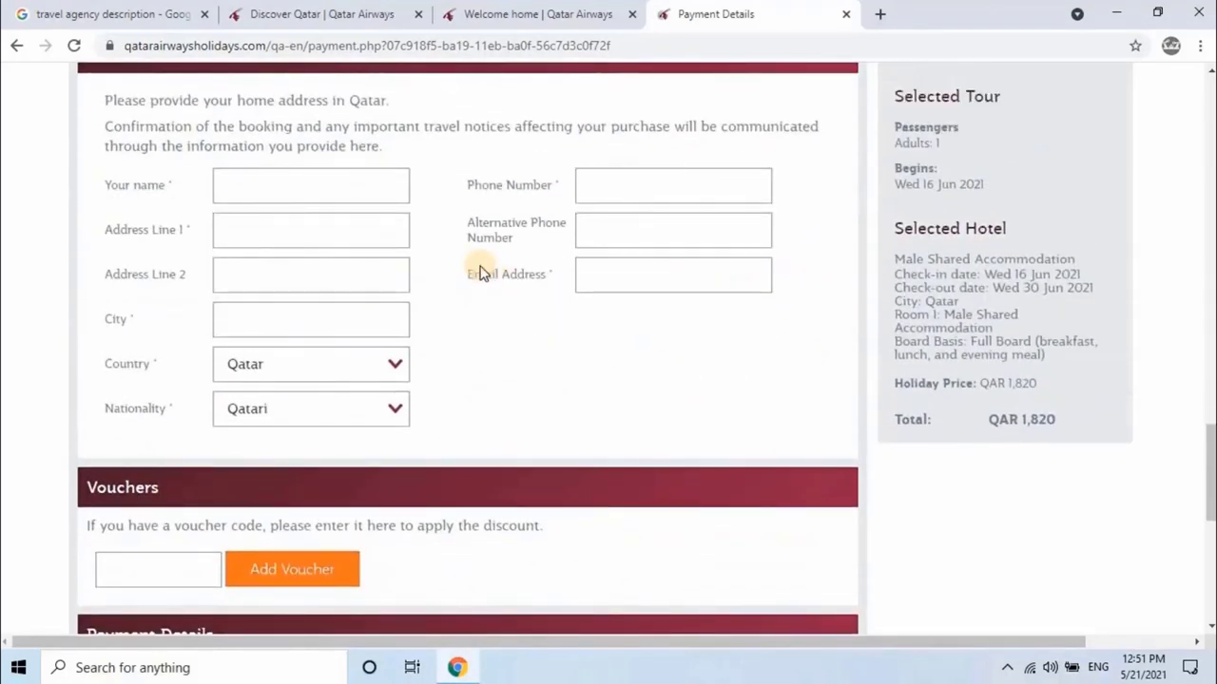
{"action": "scroll", "coordinate": [623, 251], "scroll_direction": "up", "scroll_amount": 1}
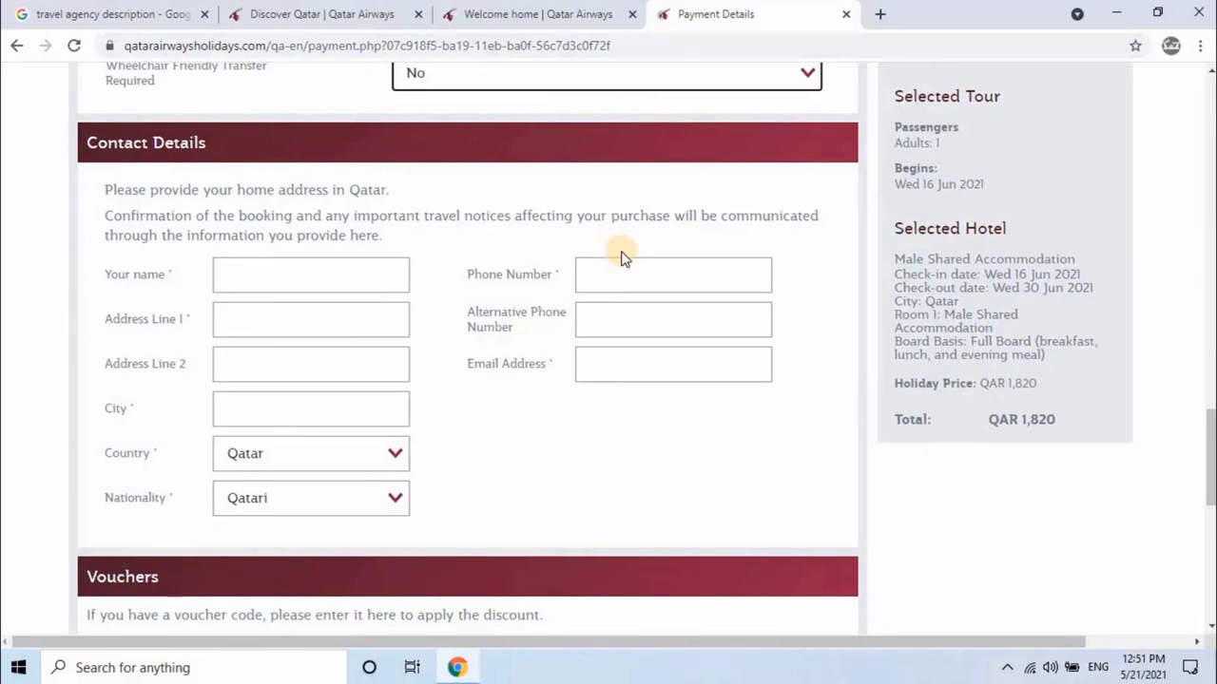
{"action": "left_click", "coordinate": [343, 273]}
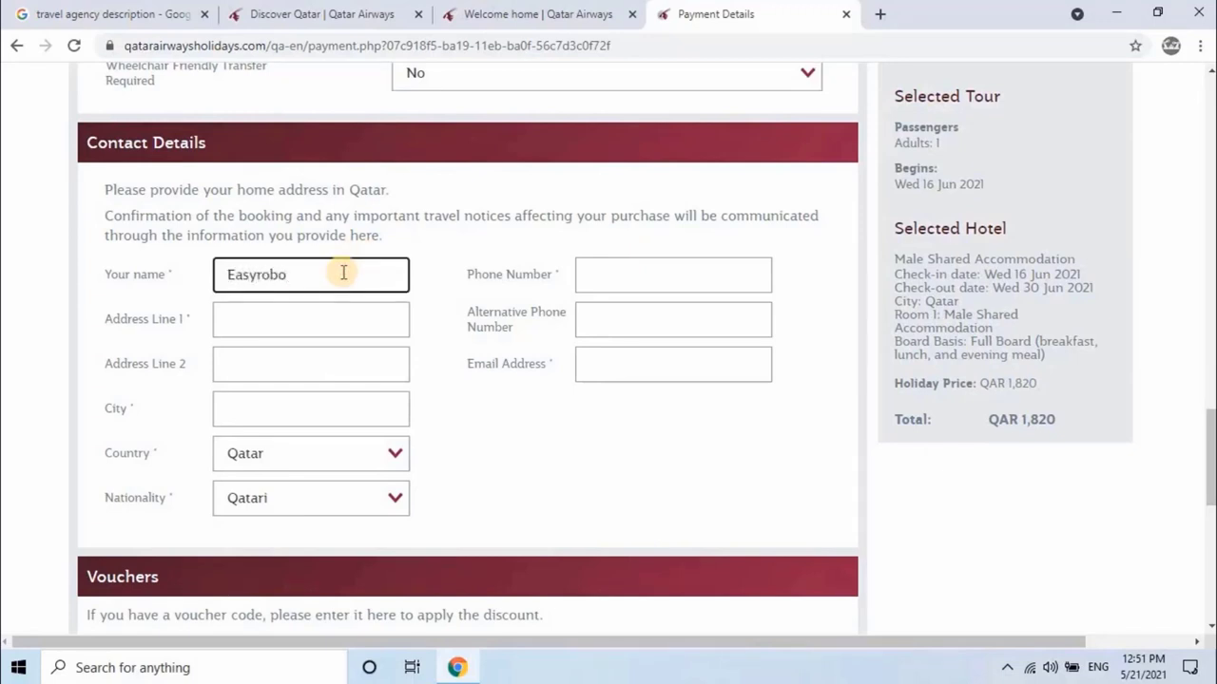
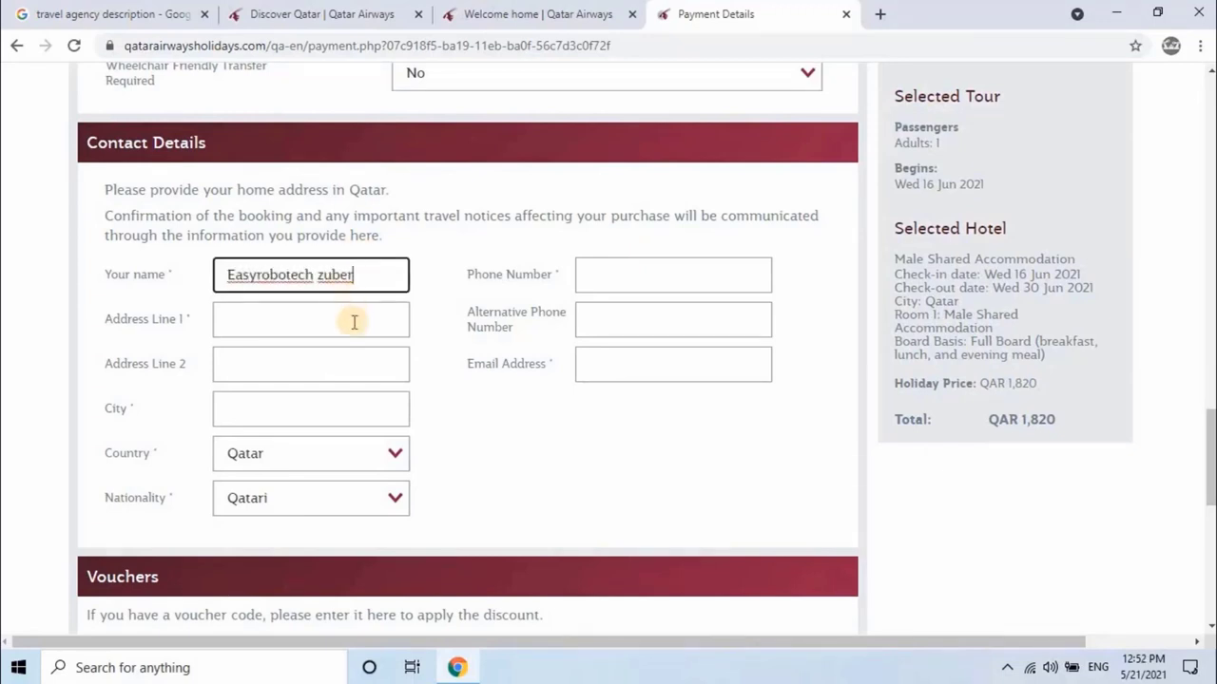
{"action": "left_click", "coordinate": [353, 321]}
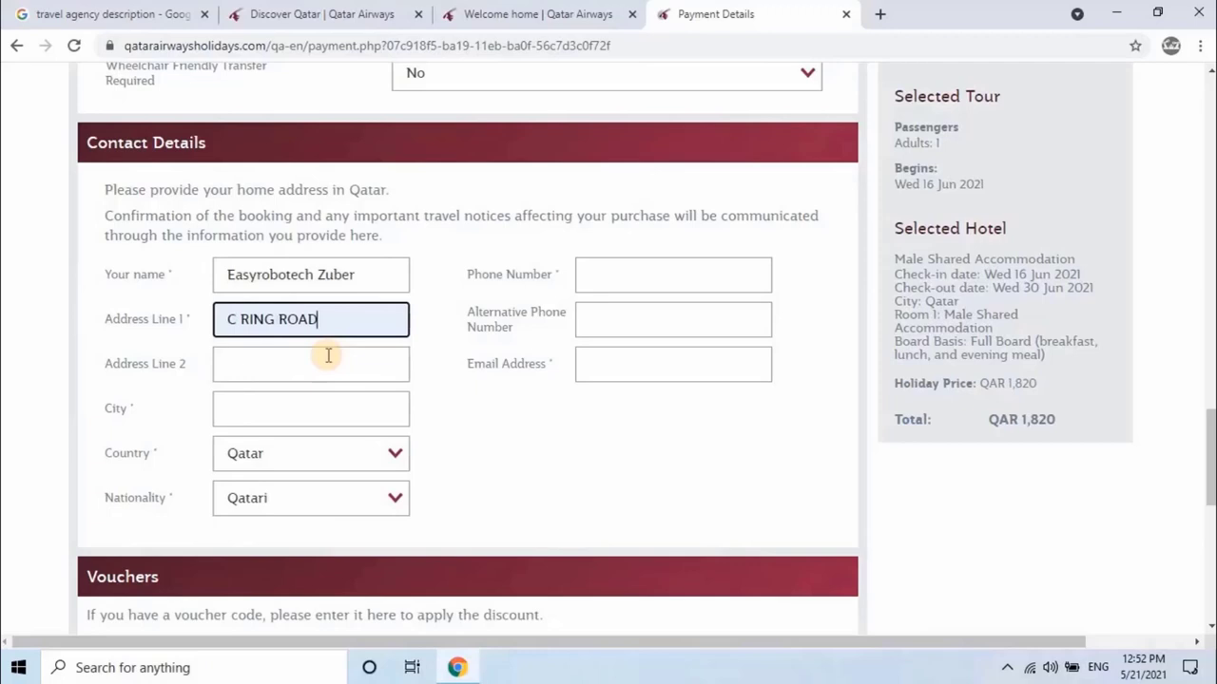
{"action": "left_click", "coordinate": [312, 407]}
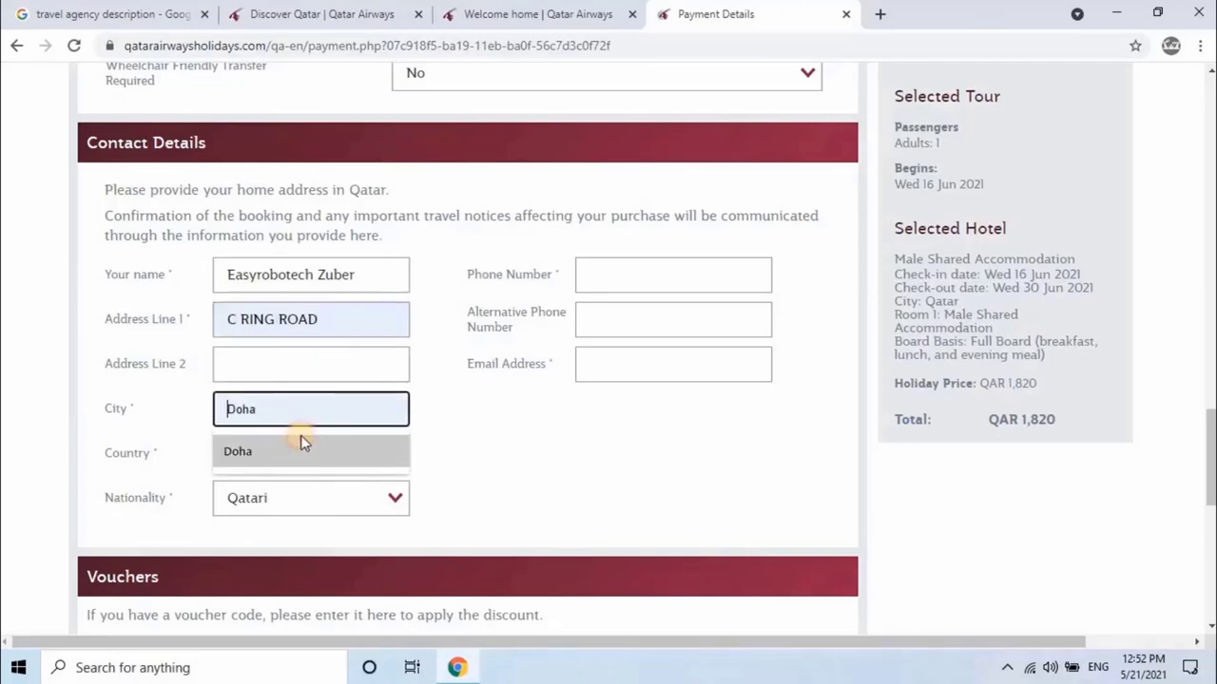
{"action": "left_click", "coordinate": [300, 447]}
Step: Fill in the contact's phone number, alternative phone number and e-mail address
{"action": "left_click", "coordinate": [646, 274]}
{"action": "type", "text": "35"}
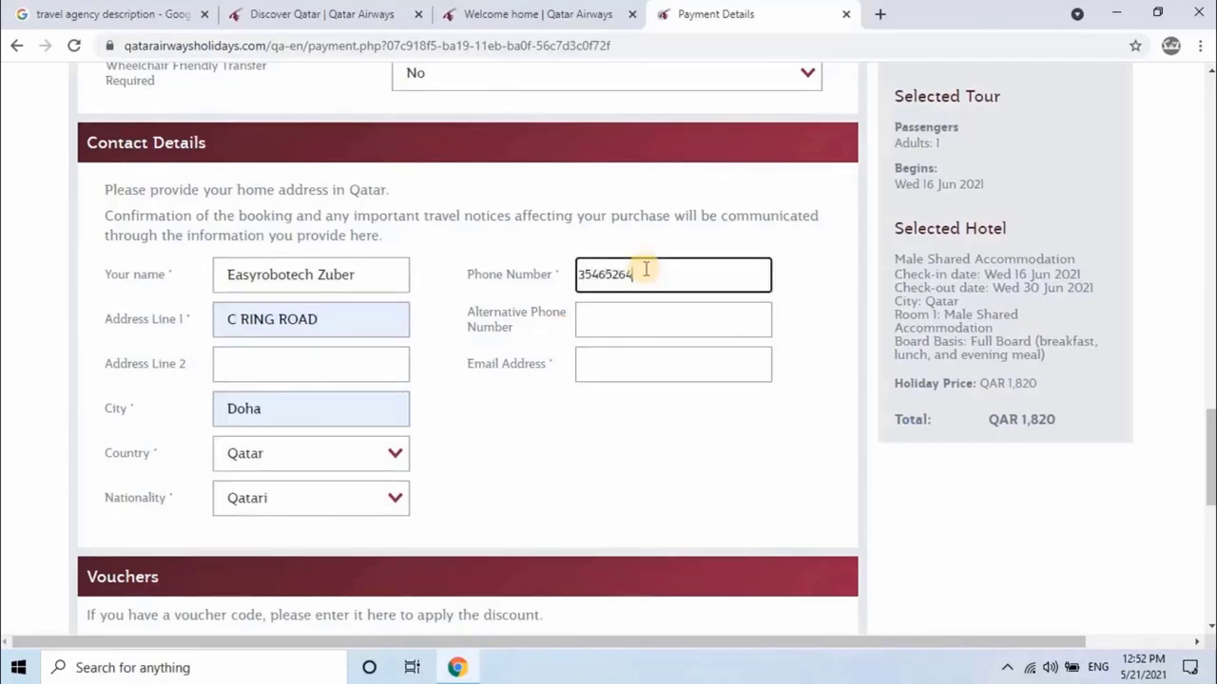
{"action": "type", "text": "465264"}
{"action": "left_click", "coordinate": [673, 319]}
{"action": "type", "text": "89461652"}
{"action": "left_click", "coordinate": [637, 407]}
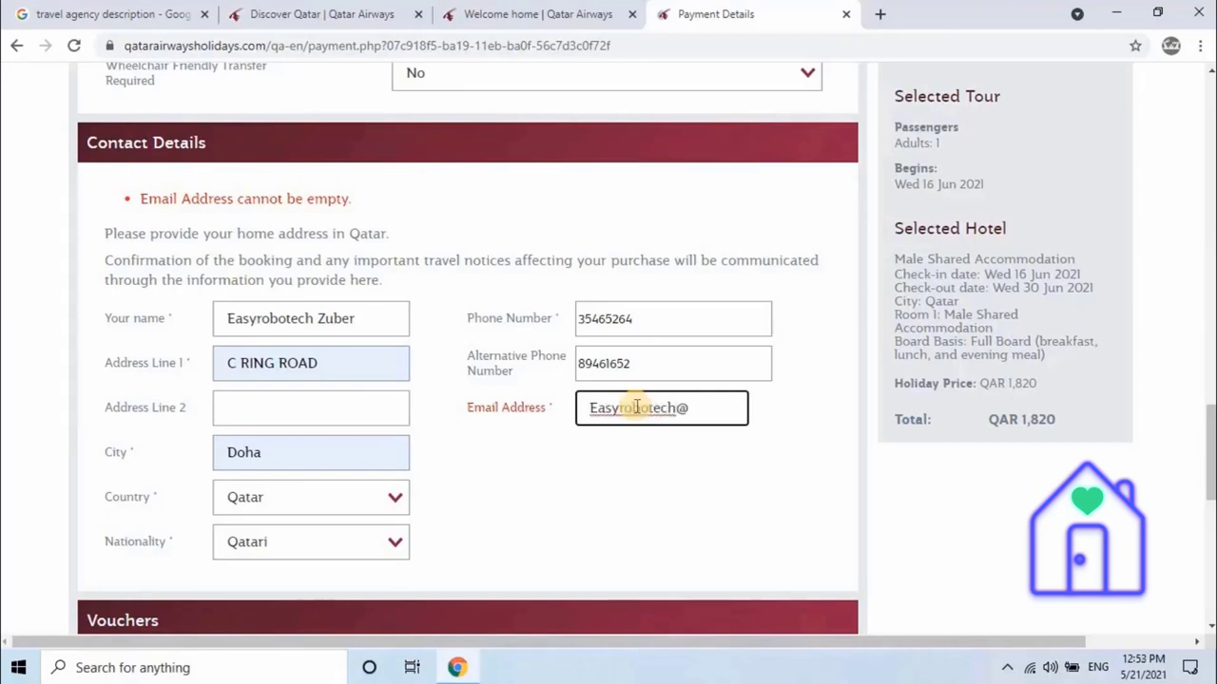
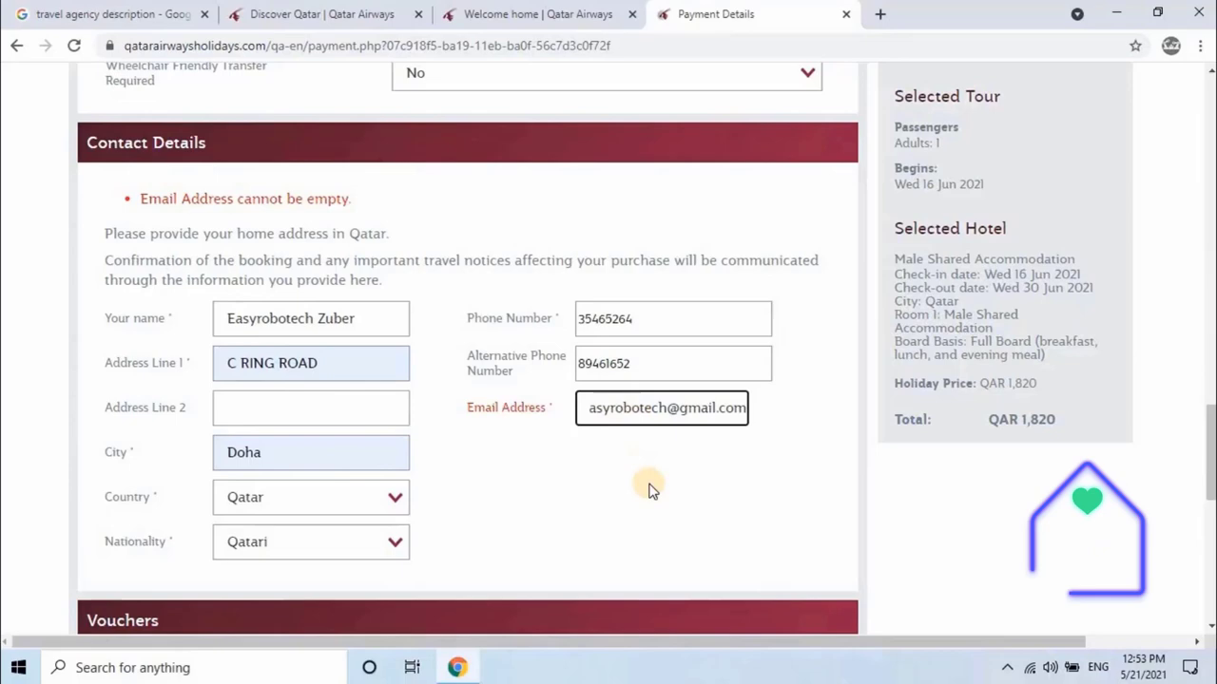
{"action": "scroll", "coordinate": [651, 490], "scroll_direction": "down", "scroll_amount": 4}
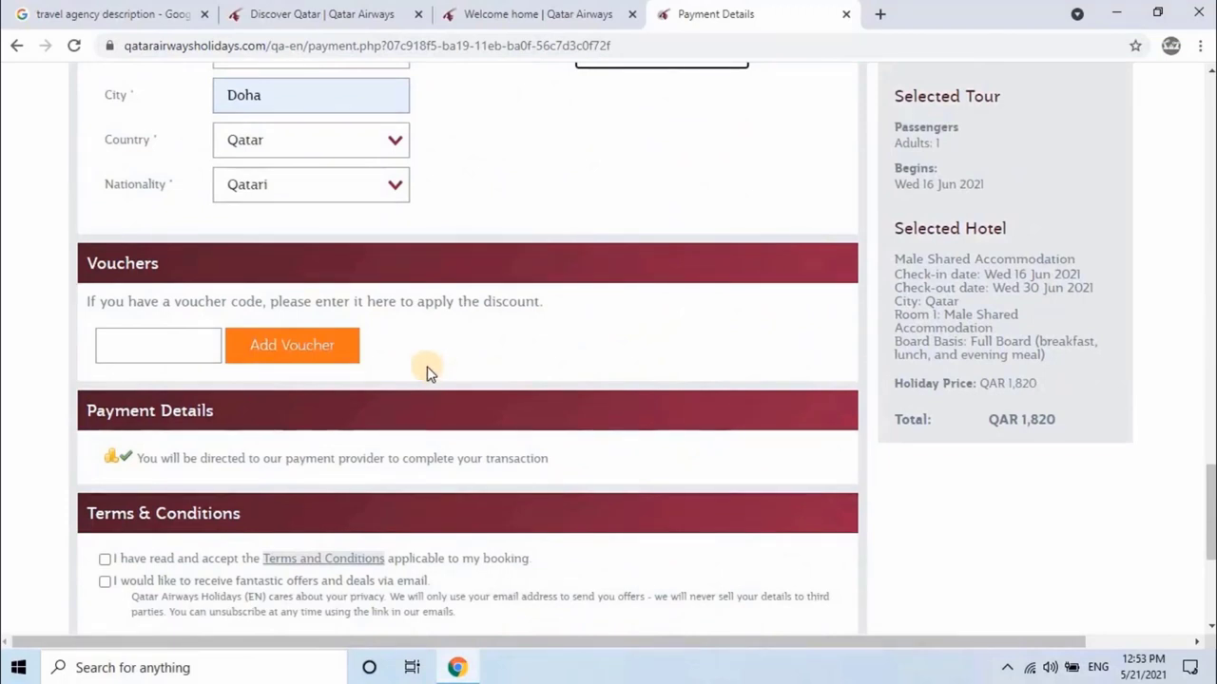
Step: Tick the terms and conditions and email-offers boxes, then submit with Book Now
{"action": "scroll", "coordinate": [426, 373], "scroll_direction": "down", "scroll_amount": 3}
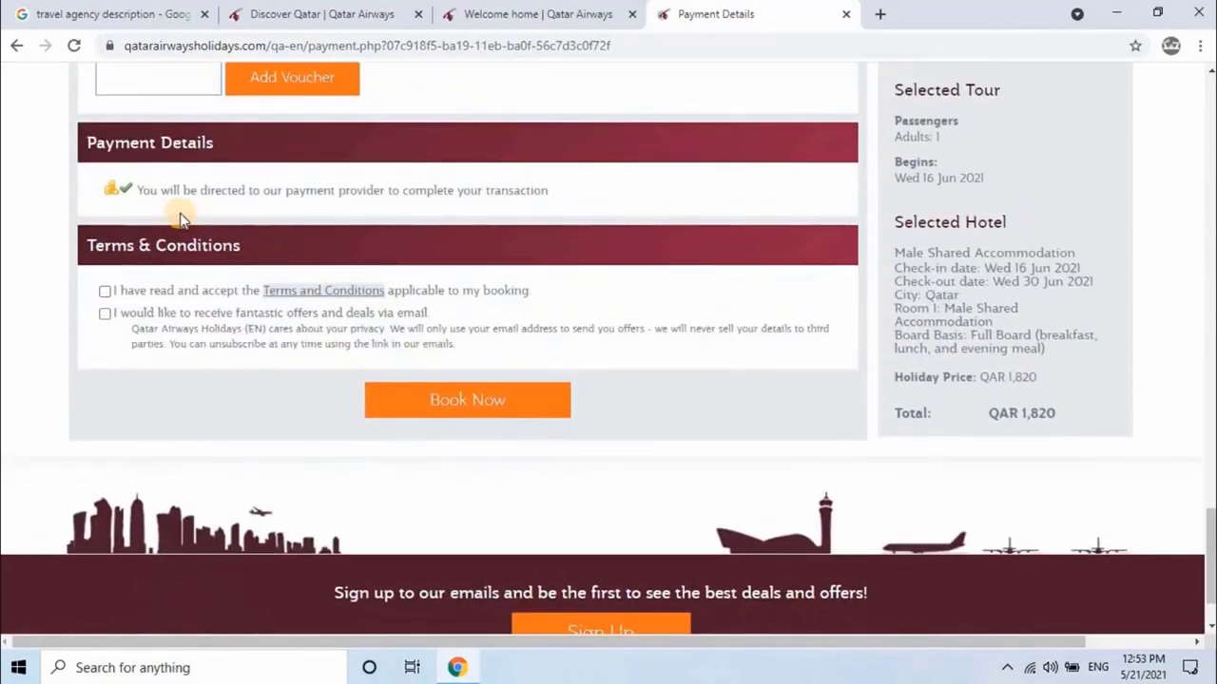
{"action": "scroll", "coordinate": [238, 213], "scroll_direction": "down", "scroll_amount": 1}
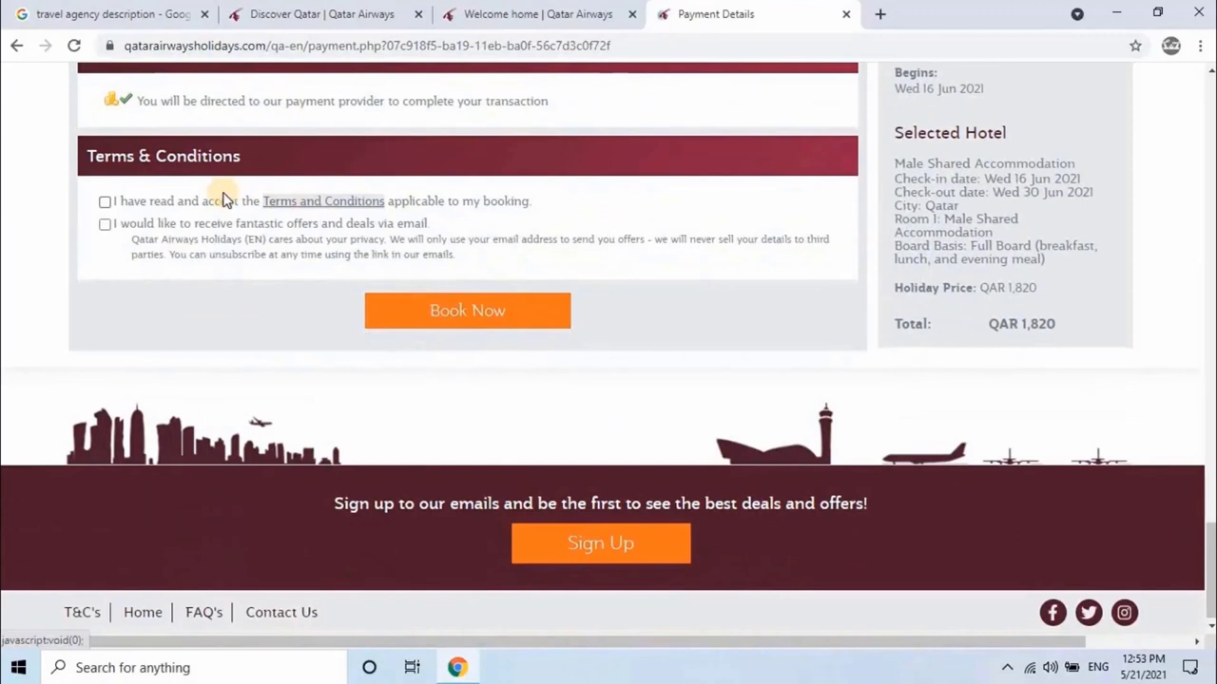
{"action": "left_click", "coordinate": [104, 202]}
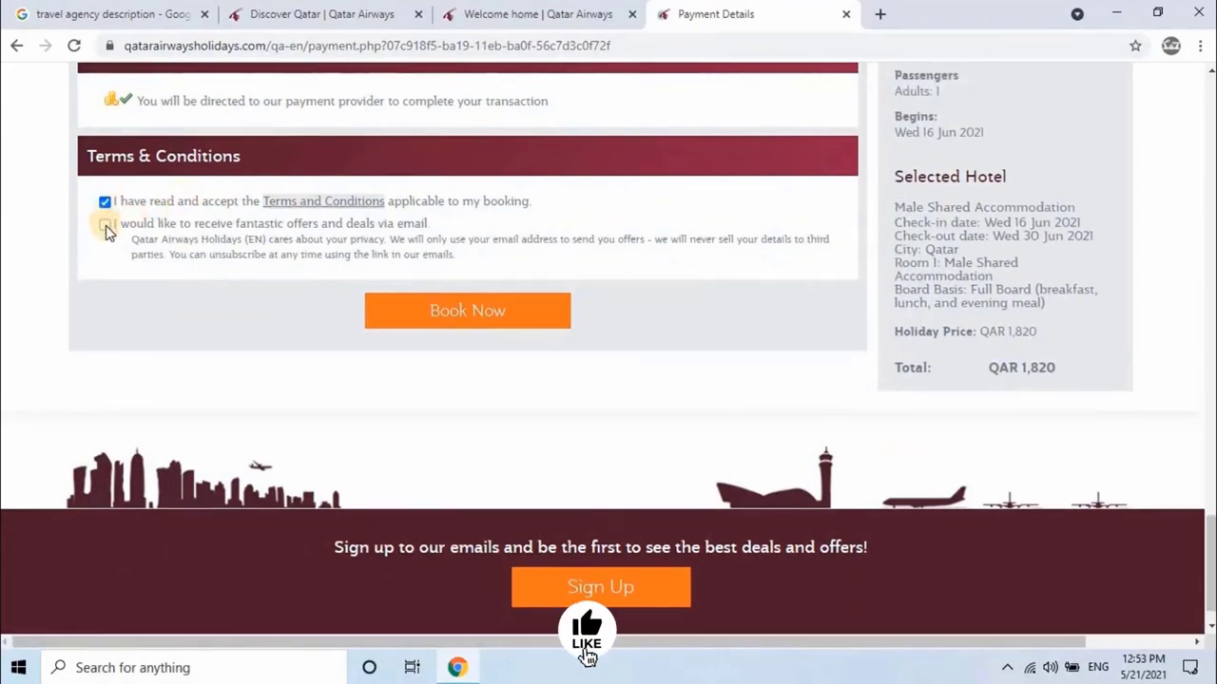
{"action": "left_click", "coordinate": [104, 226]}
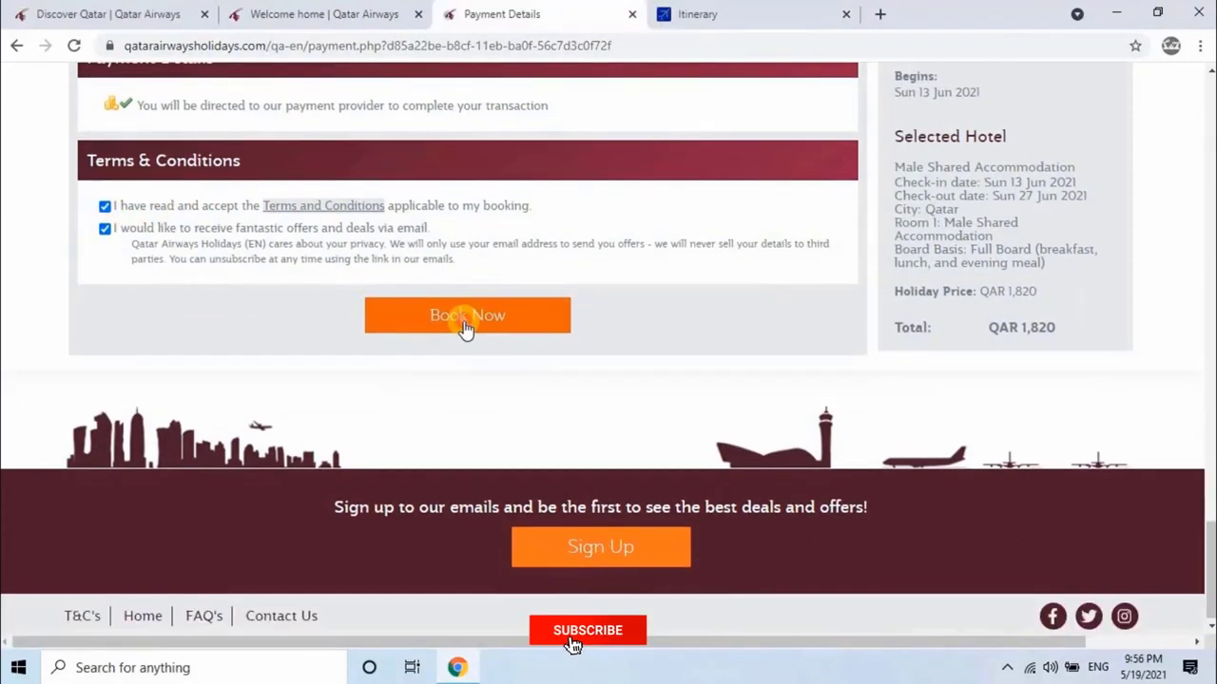
{"action": "left_click", "coordinate": [465, 323]}
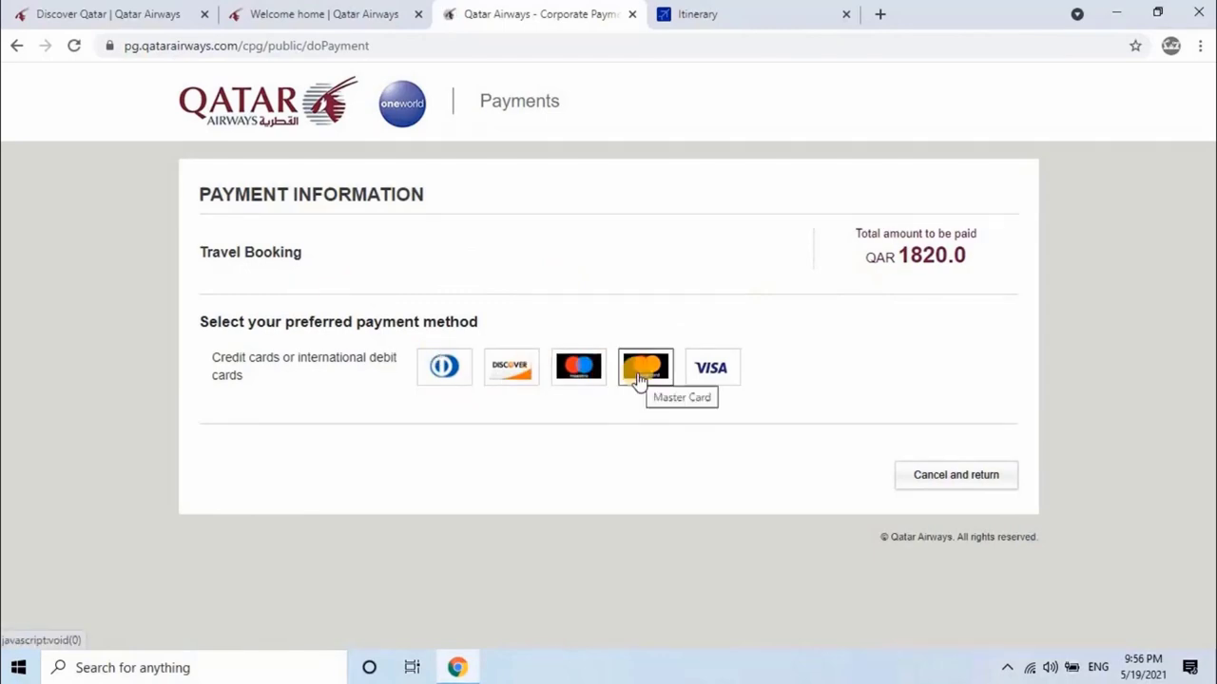
Step: Select Visa, enter the card number, and pick the card's expiry month and year
{"action": "left_click", "coordinate": [719, 379]}
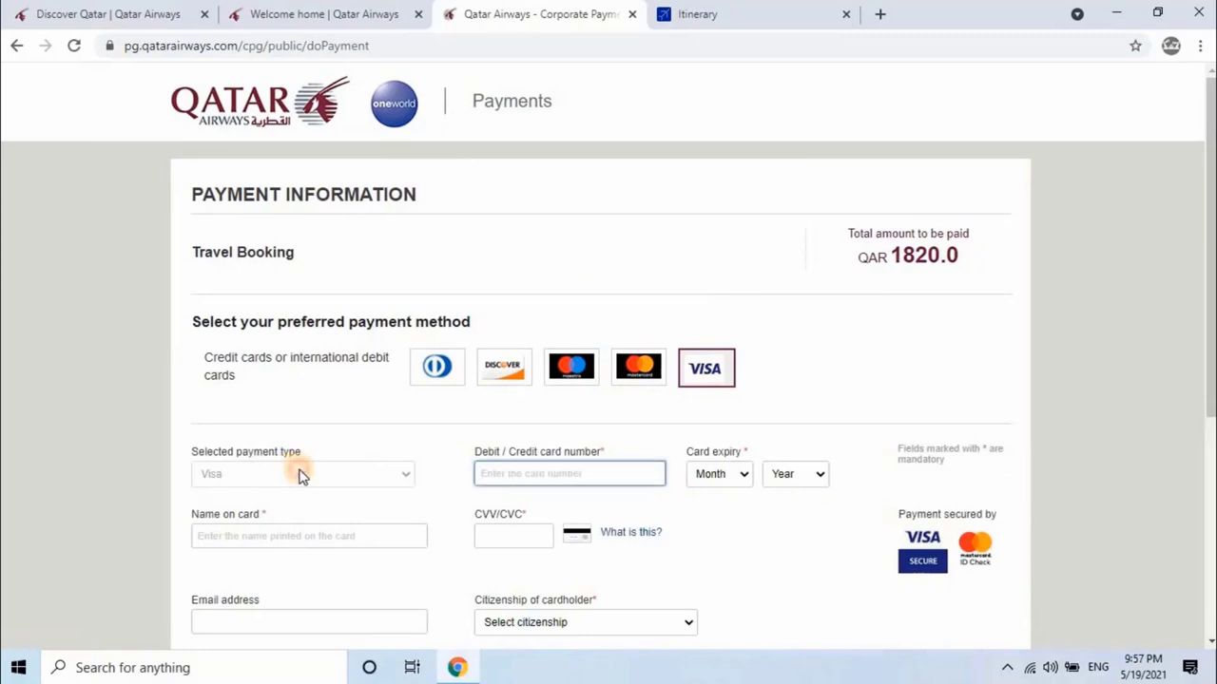
{"action": "left_click", "coordinate": [541, 473]}
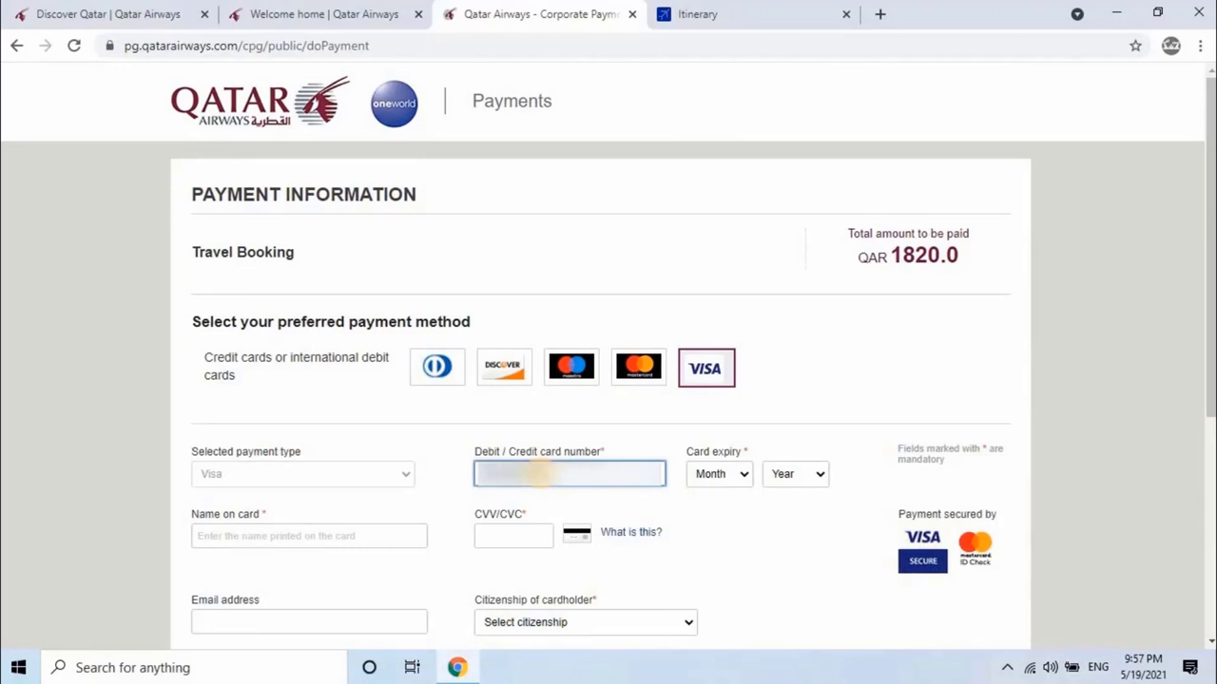
{"action": "left_click", "coordinate": [739, 474]}
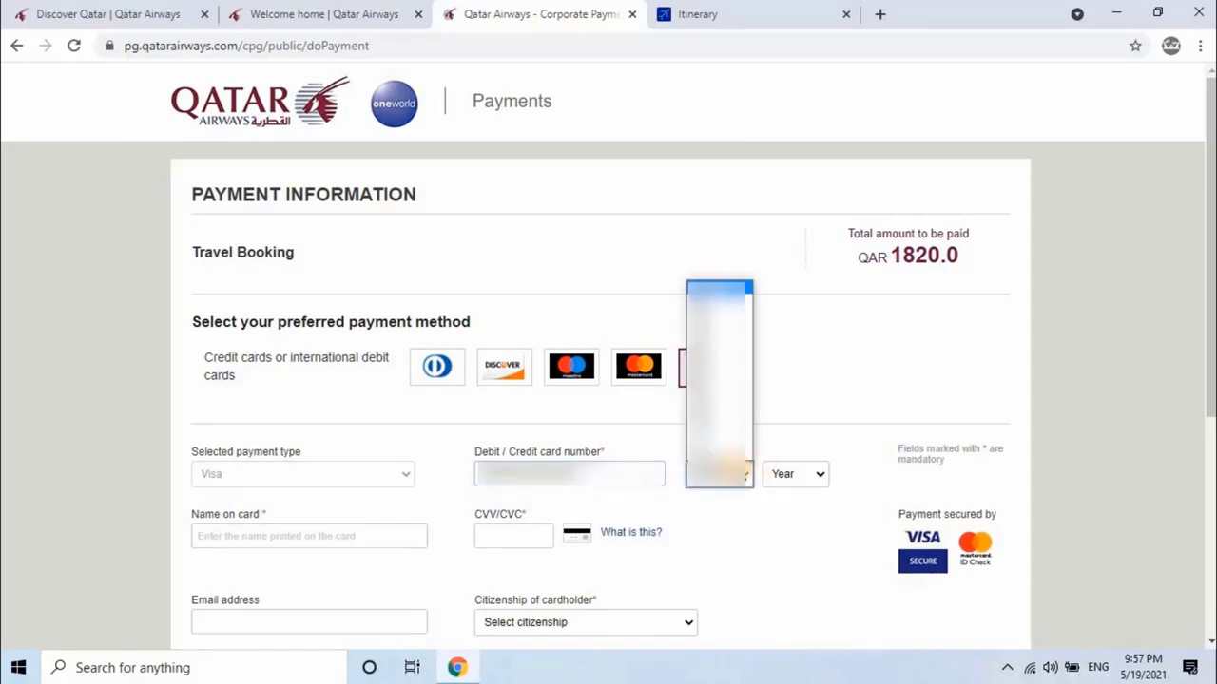
{"action": "key", "text": "Return"}
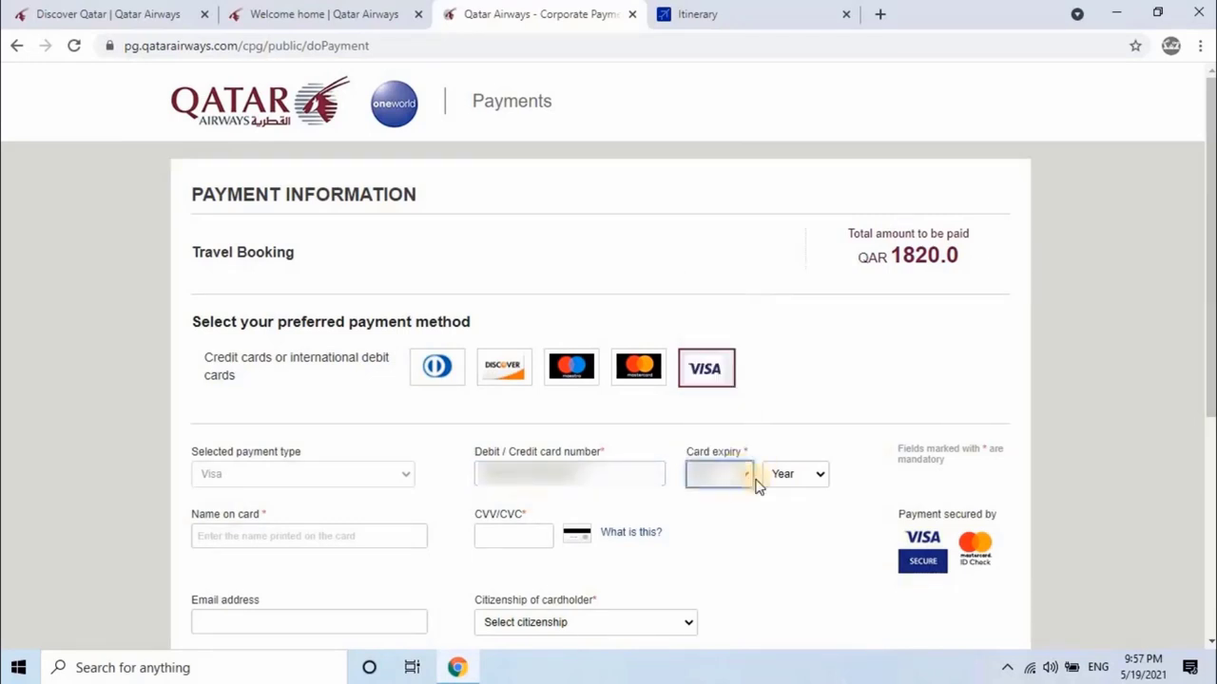
{"action": "left_click", "coordinate": [807, 469]}
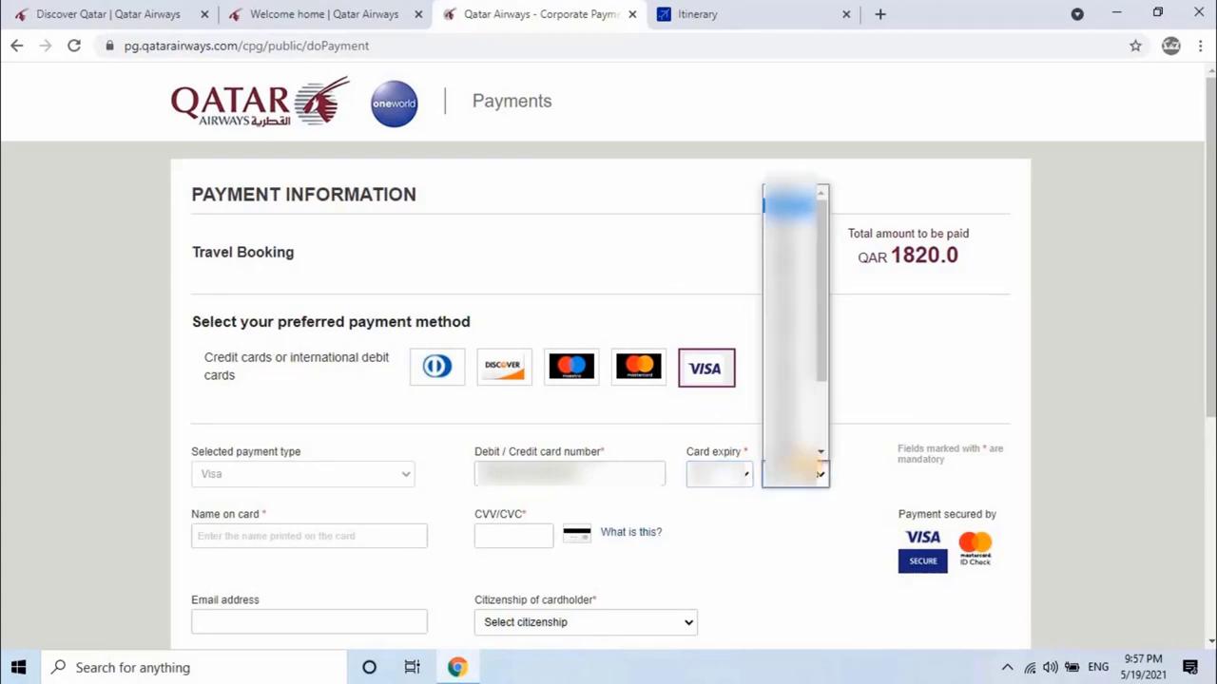
{"action": "key", "text": "Return"}
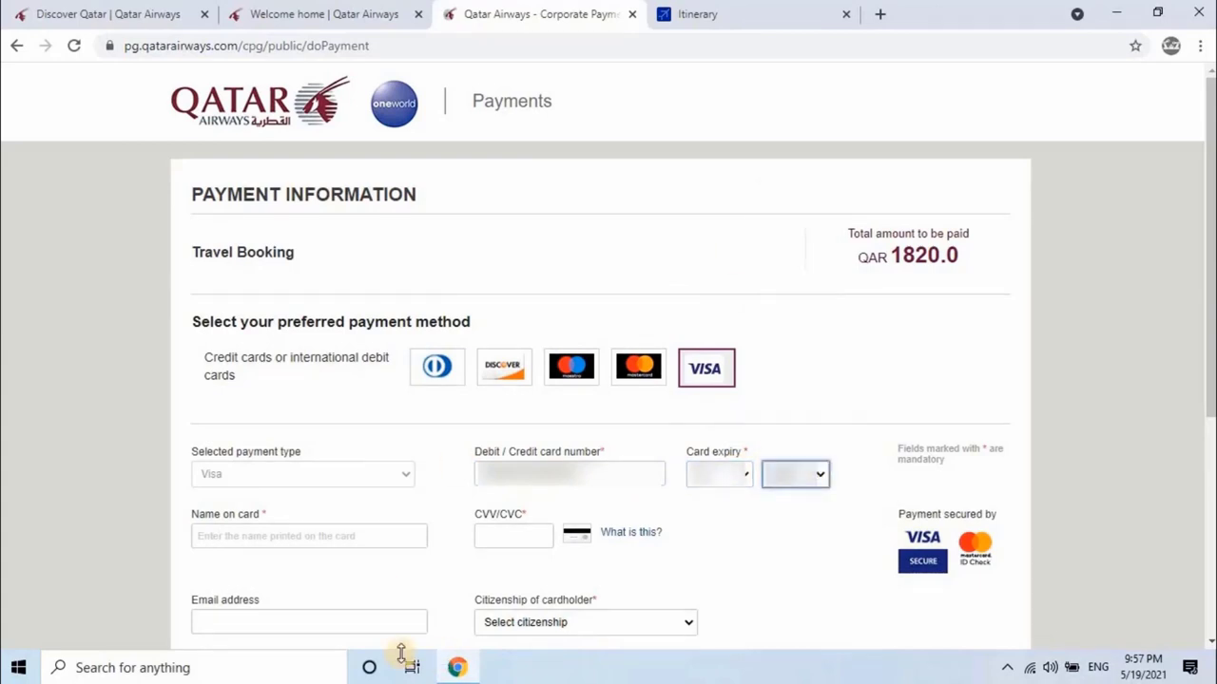
Step: Enter the cardholder's name on the card and move to the CVV/CVC field
{"action": "left_click", "coordinate": [511, 535]}
{"action": "left_click", "coordinate": [383, 538]}
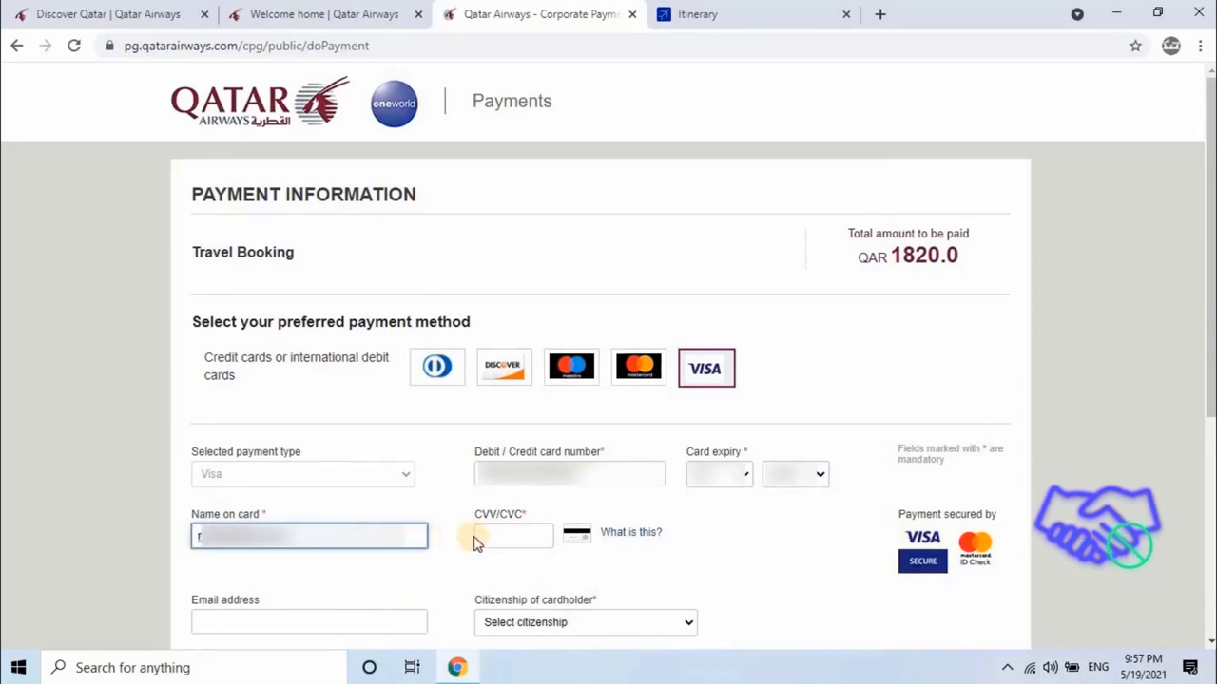
{"action": "left_click", "coordinate": [509, 533]}
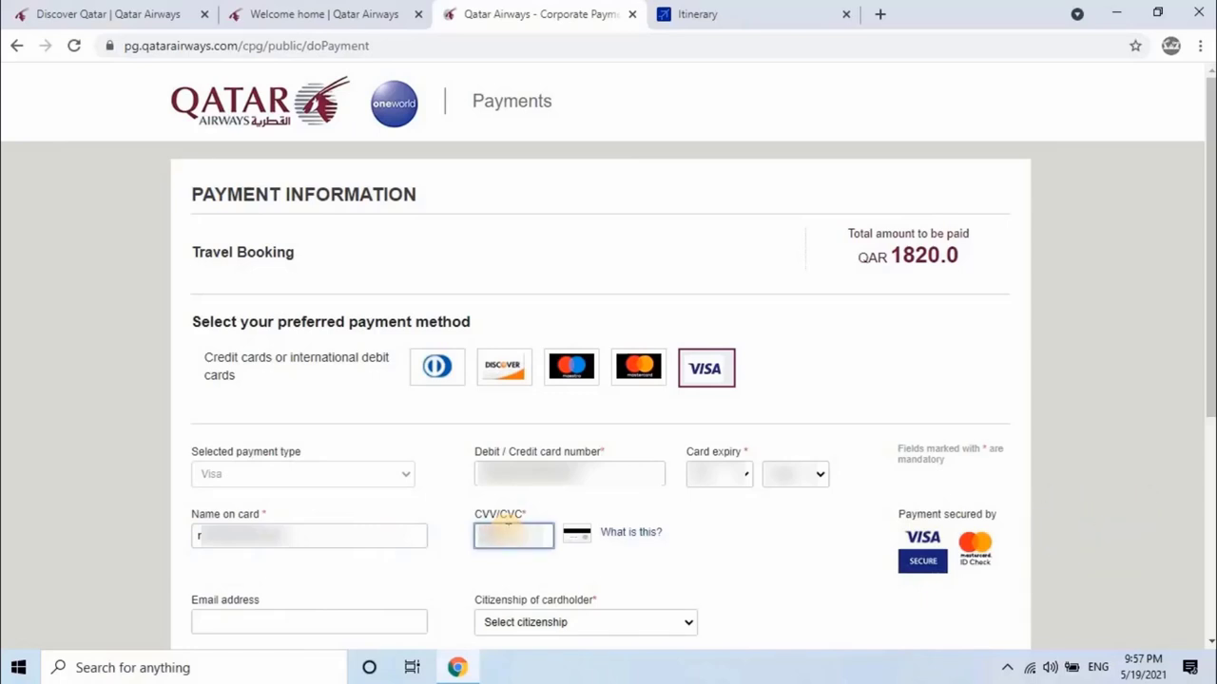
Step: Fill in the email address from the saved suggestions
{"action": "scroll", "coordinate": [298, 434], "scroll_direction": "down", "scroll_amount": 2}
{"action": "left_click", "coordinate": [295, 437]}
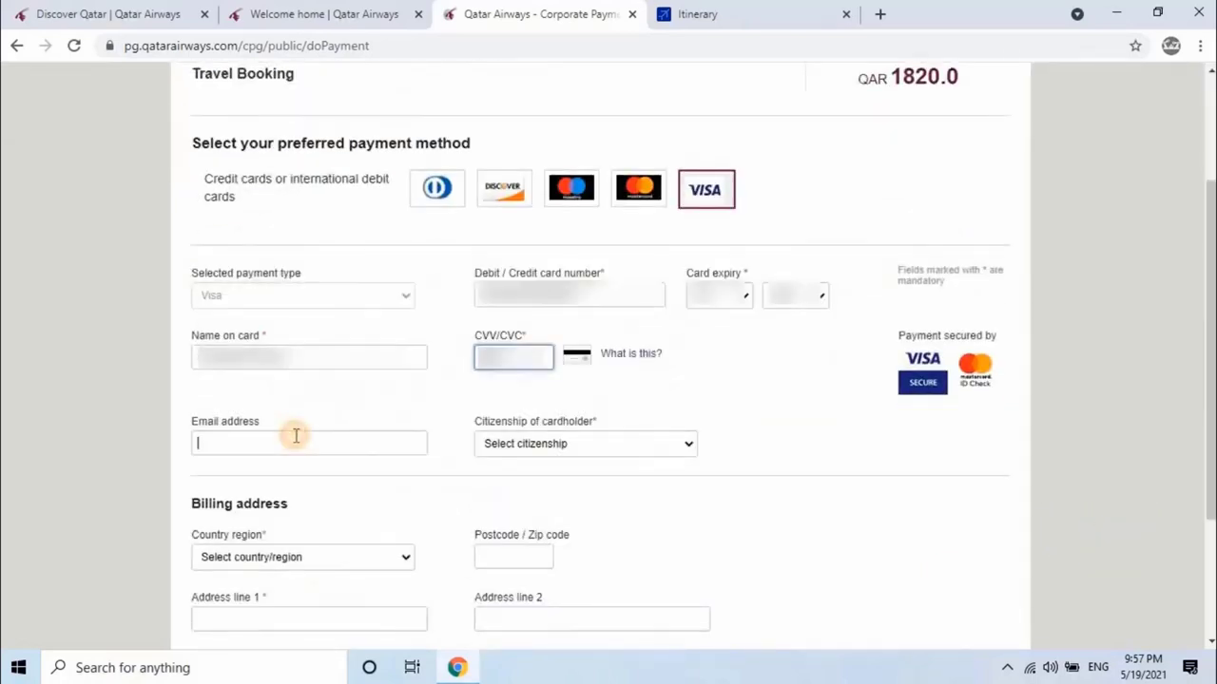
{"action": "key", "text": "Down"}
{"action": "key", "text": "Return"}
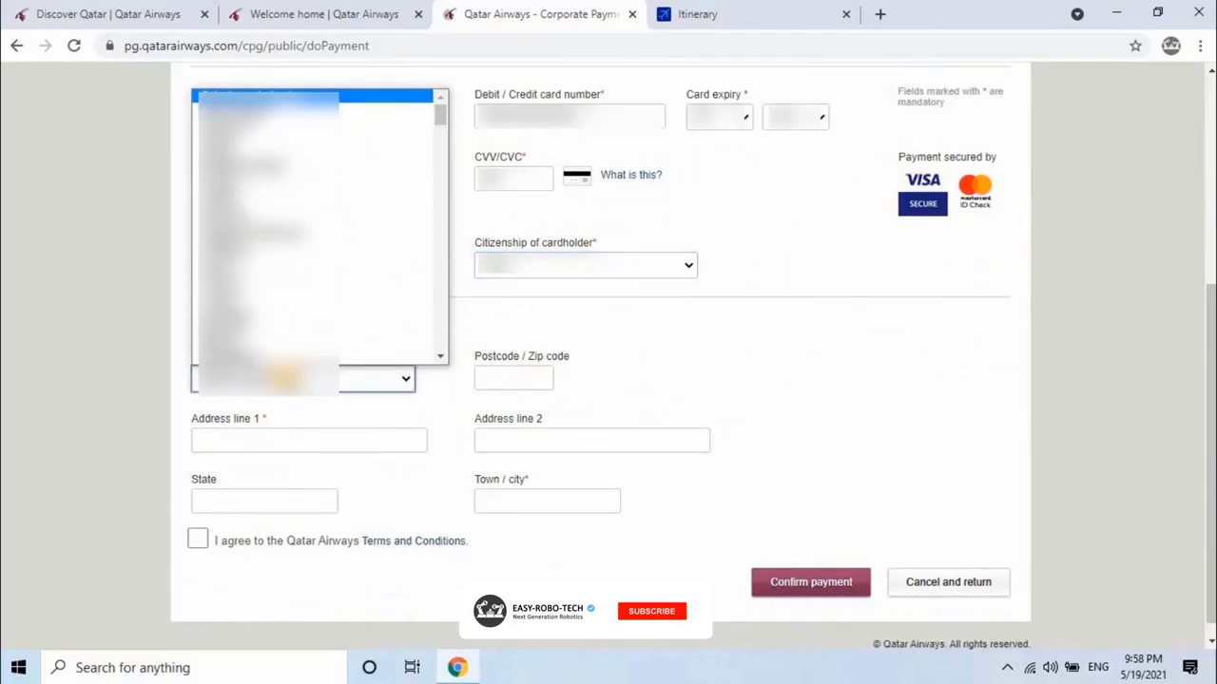
{"action": "type", "text": "India"}
Step: Select India as the billing country
{"action": "key", "text": "Return"}
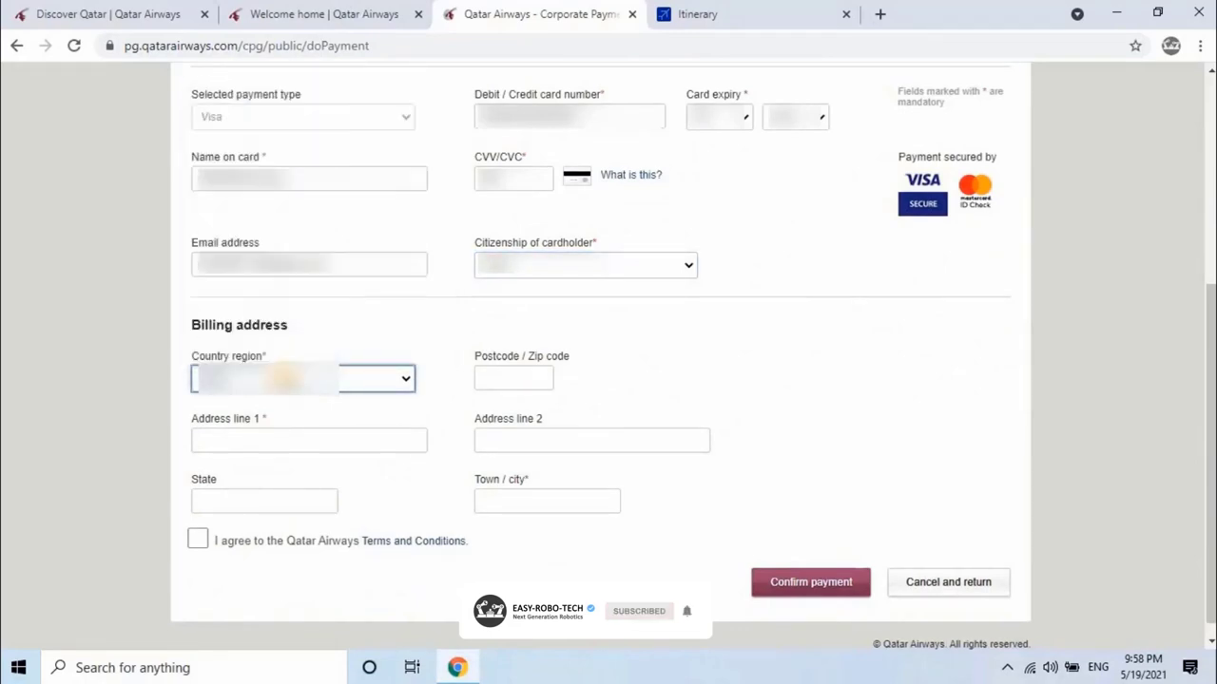
{"action": "left_click", "coordinate": [285, 378]}
{"action": "left_click", "coordinate": [288, 385]}
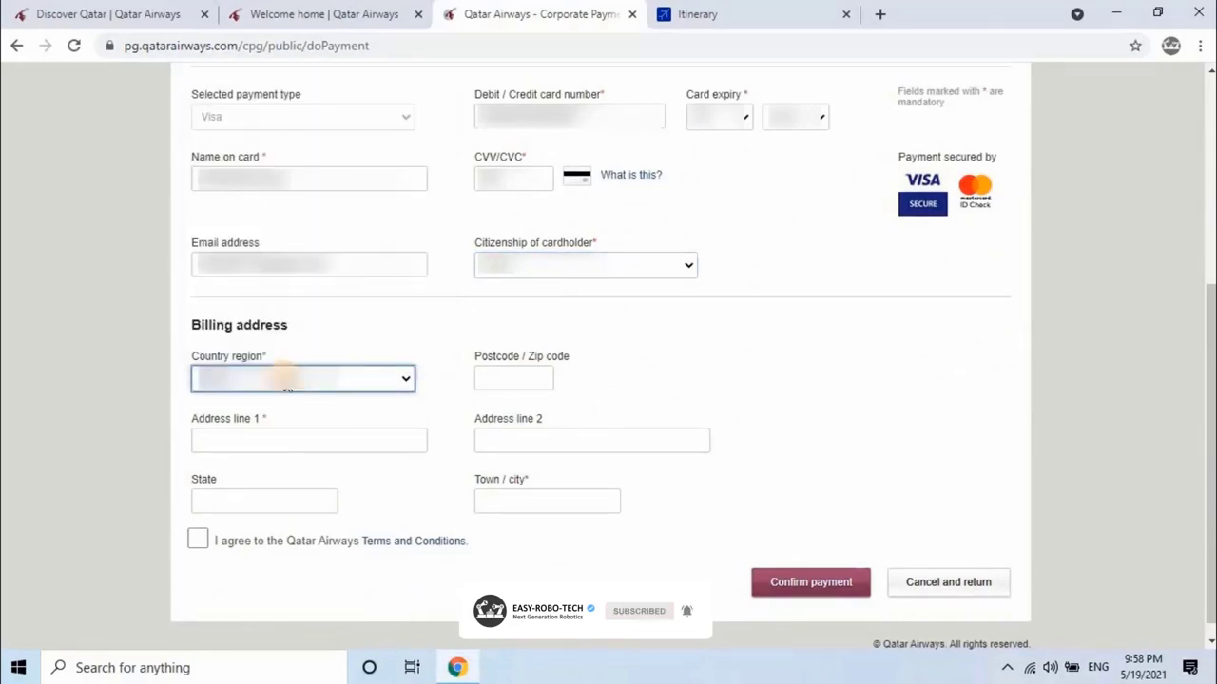
{"action": "left_click", "coordinate": [287, 385]}
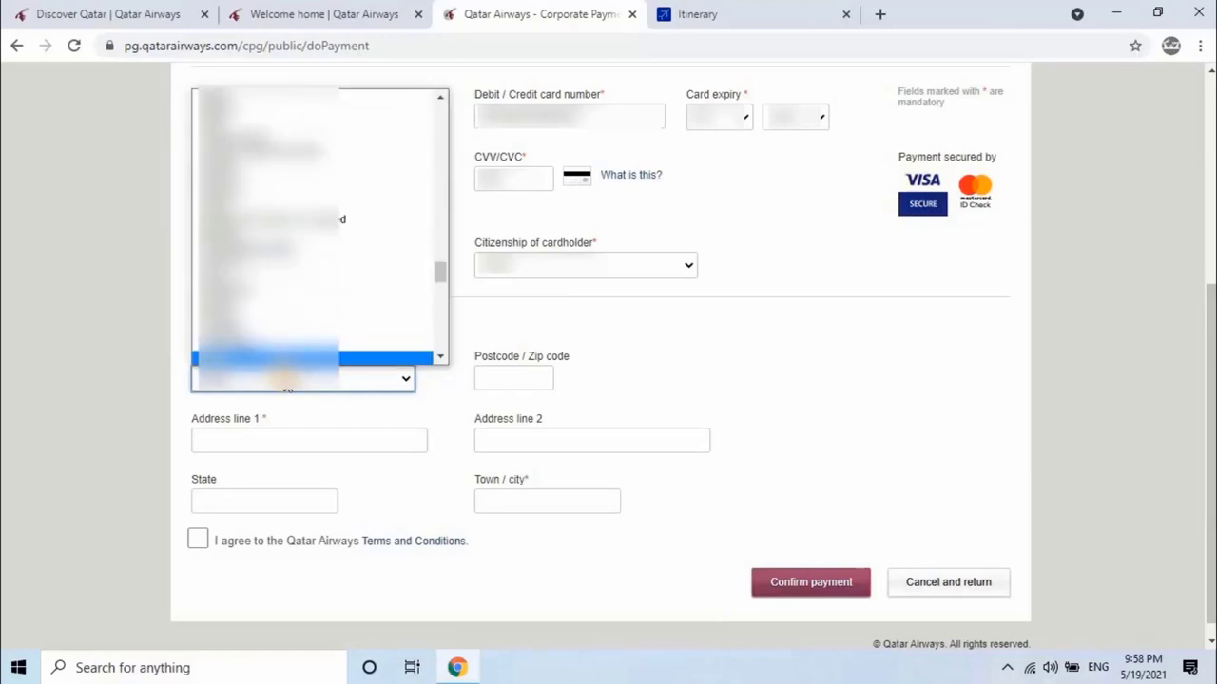
{"action": "left_click", "coordinate": [364, 360]}
Step: Autofill the postcode and billing address lines, accept the Terms and Conditions, and confirm payment
{"action": "left_click", "coordinate": [489, 378]}
{"action": "left_click", "coordinate": [285, 438]}
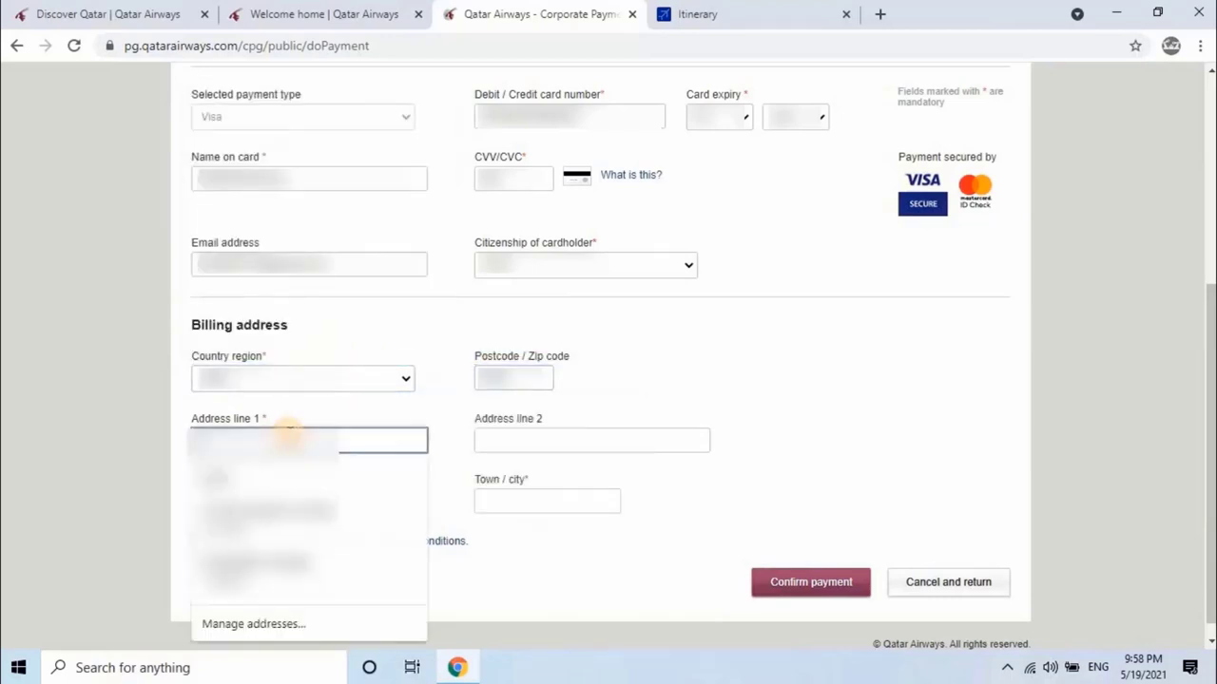
{"action": "left_click", "coordinate": [286, 473]}
{"action": "left_click", "coordinate": [533, 441]}
{"action": "left_click", "coordinate": [252, 500]}
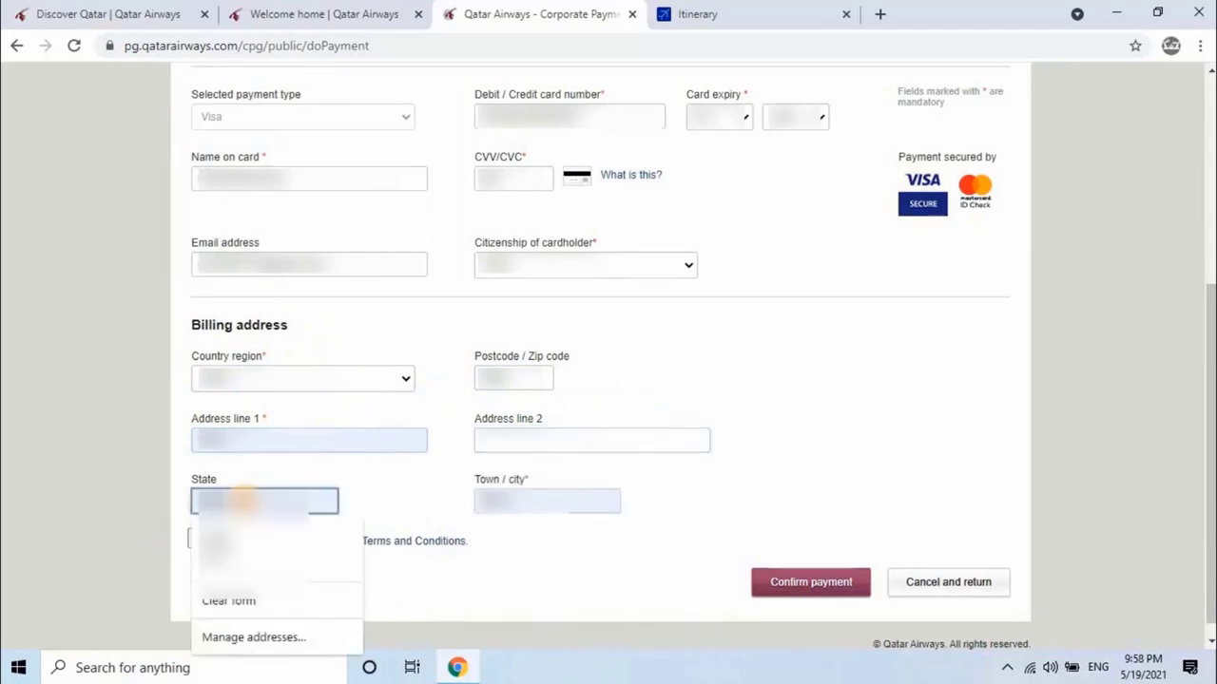
{"action": "left_click", "coordinate": [239, 494]}
{"action": "left_click", "coordinate": [530, 439]}
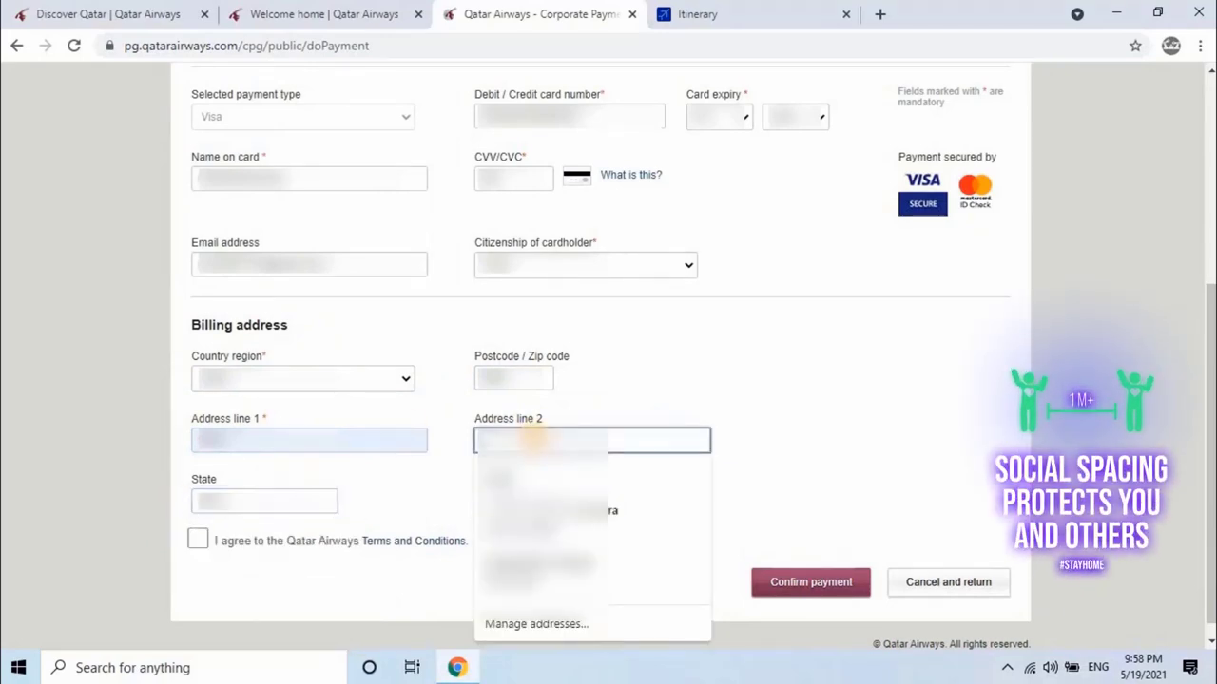
{"action": "left_click", "coordinate": [532, 438]}
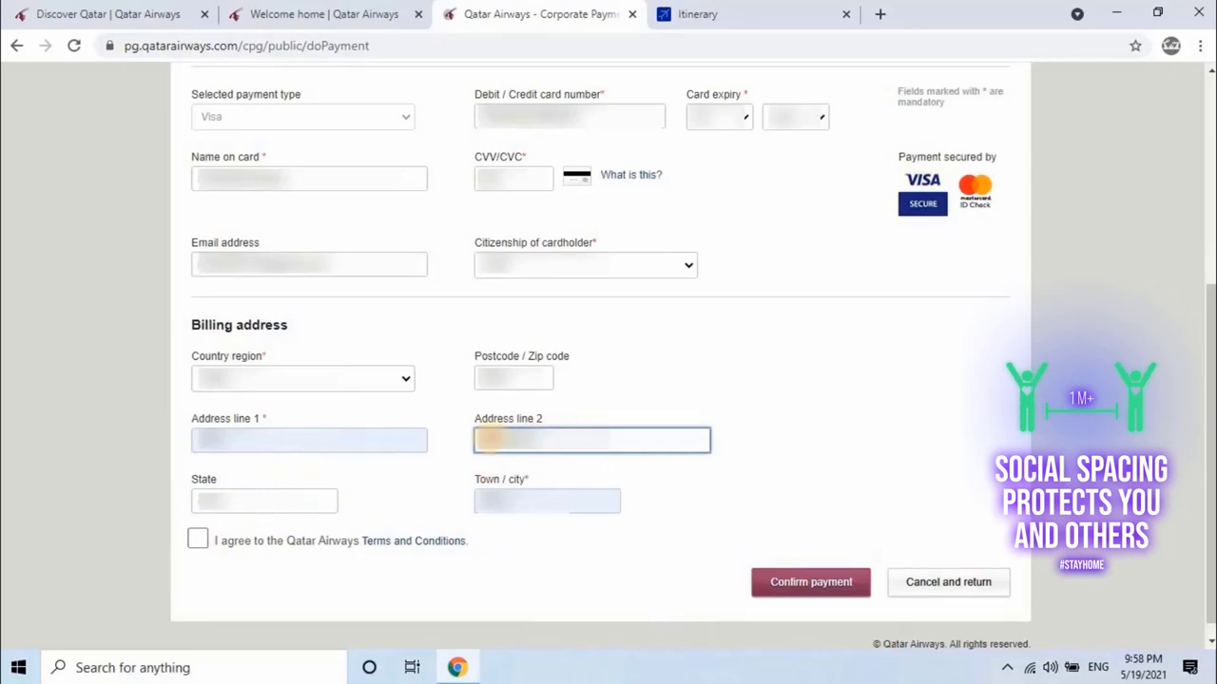
{"action": "left_click", "coordinate": [196, 539]}
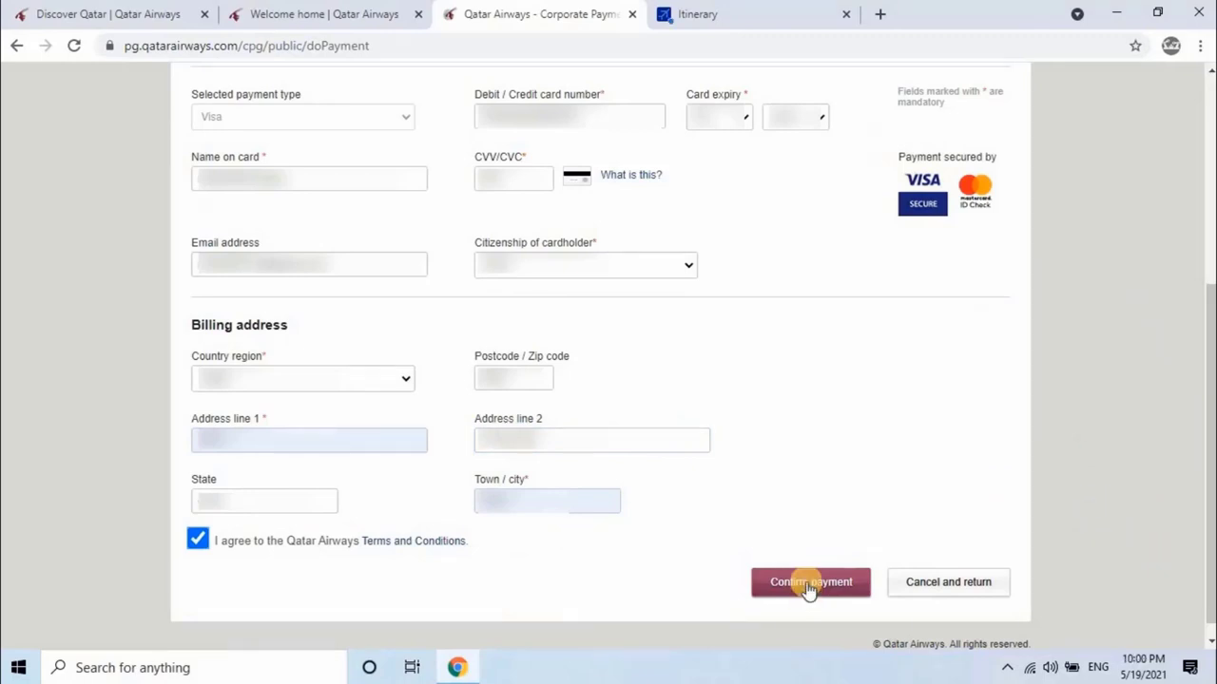
{"action": "left_click", "coordinate": [809, 584]}
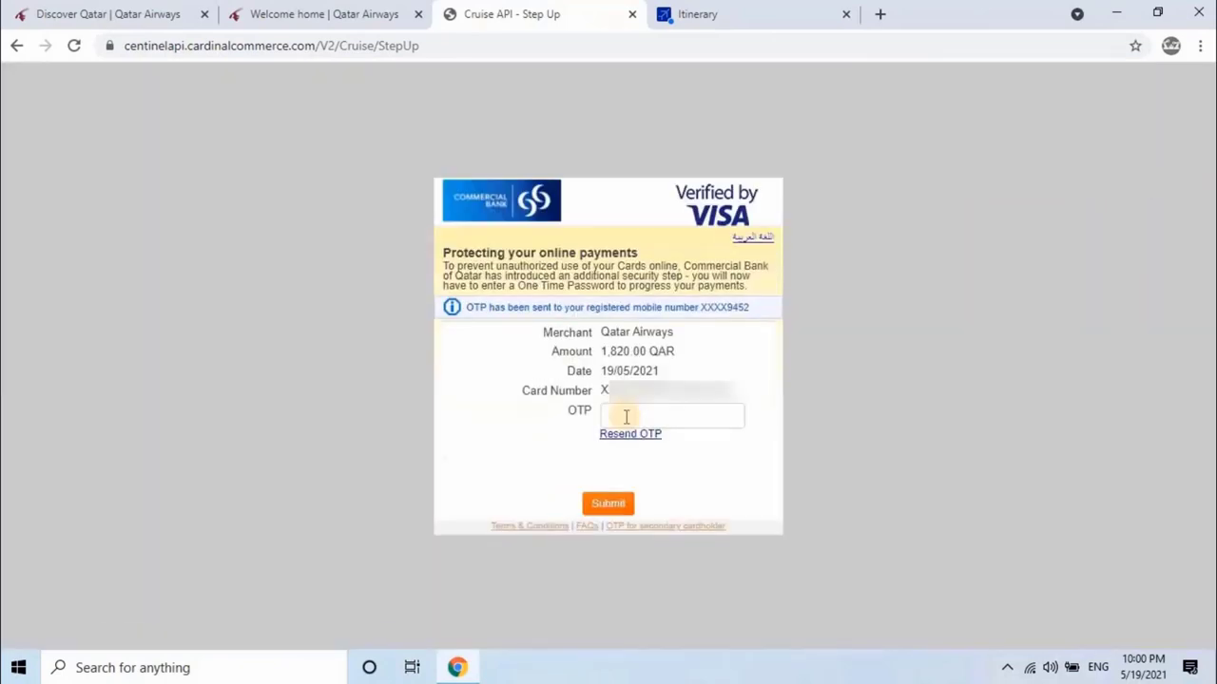
Step: Enter the one-time password in Verified by Visa and submit it to authorise payment
{"action": "left_click", "coordinate": [624, 415]}
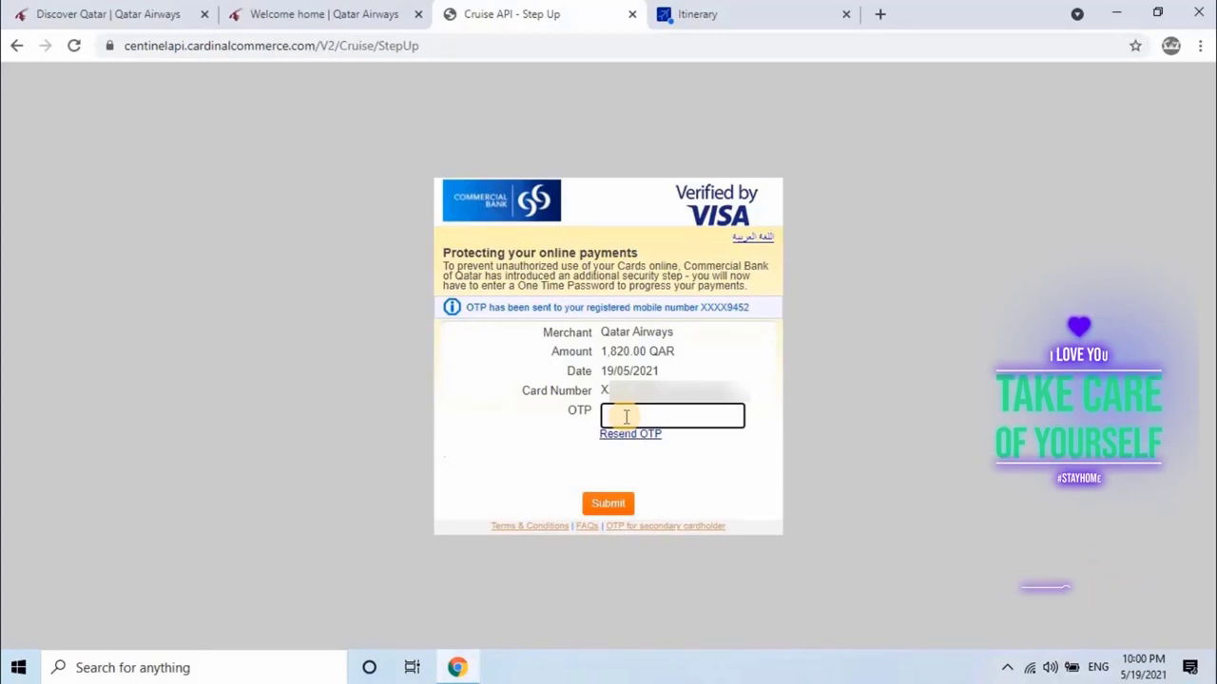
{"action": "key", "text": "ctrl+v"}
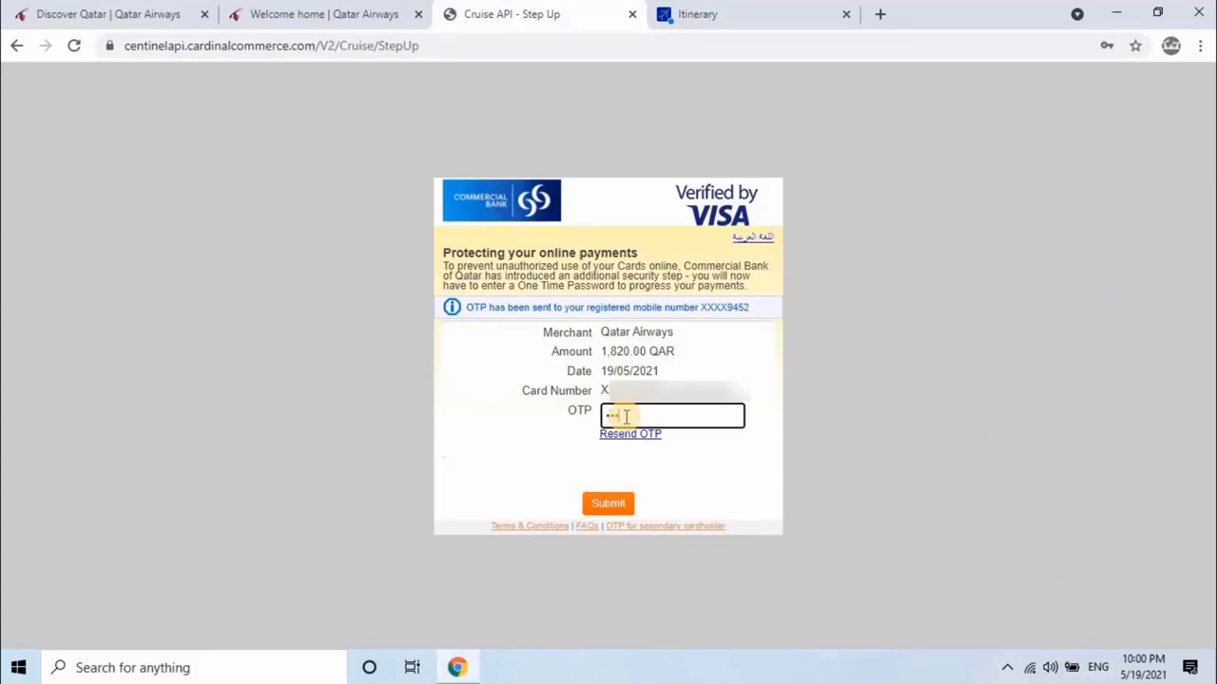
{"action": "type", "text": "123"}
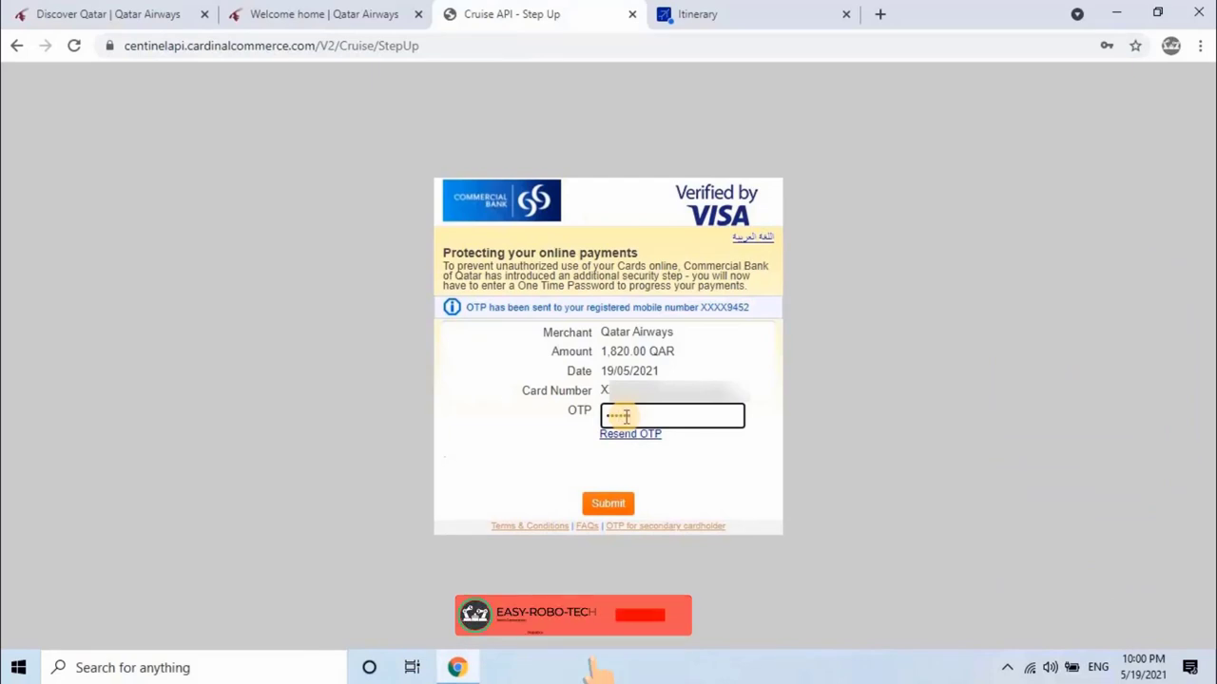
{"action": "left_click", "coordinate": [613, 506]}
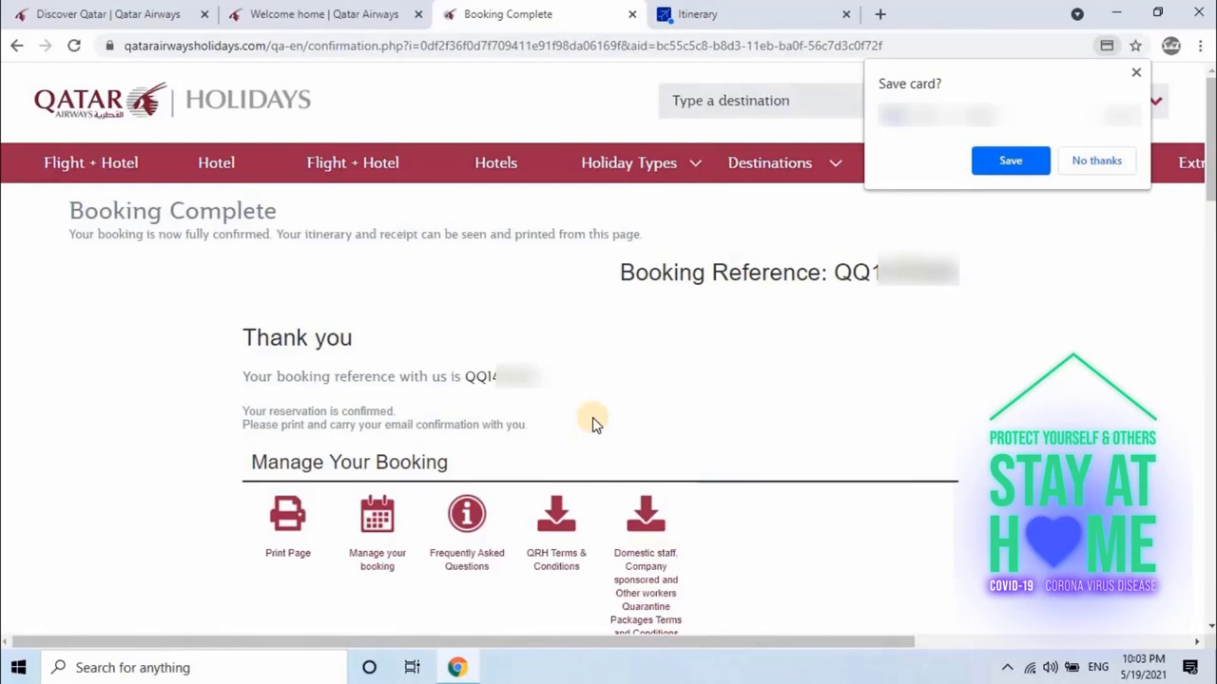
Step: Open the print preview of the Booking Complete page and decline Chrome's save-card offer
{"action": "scroll", "coordinate": [295, 427], "scroll_direction": "down", "scroll_amount": 2}
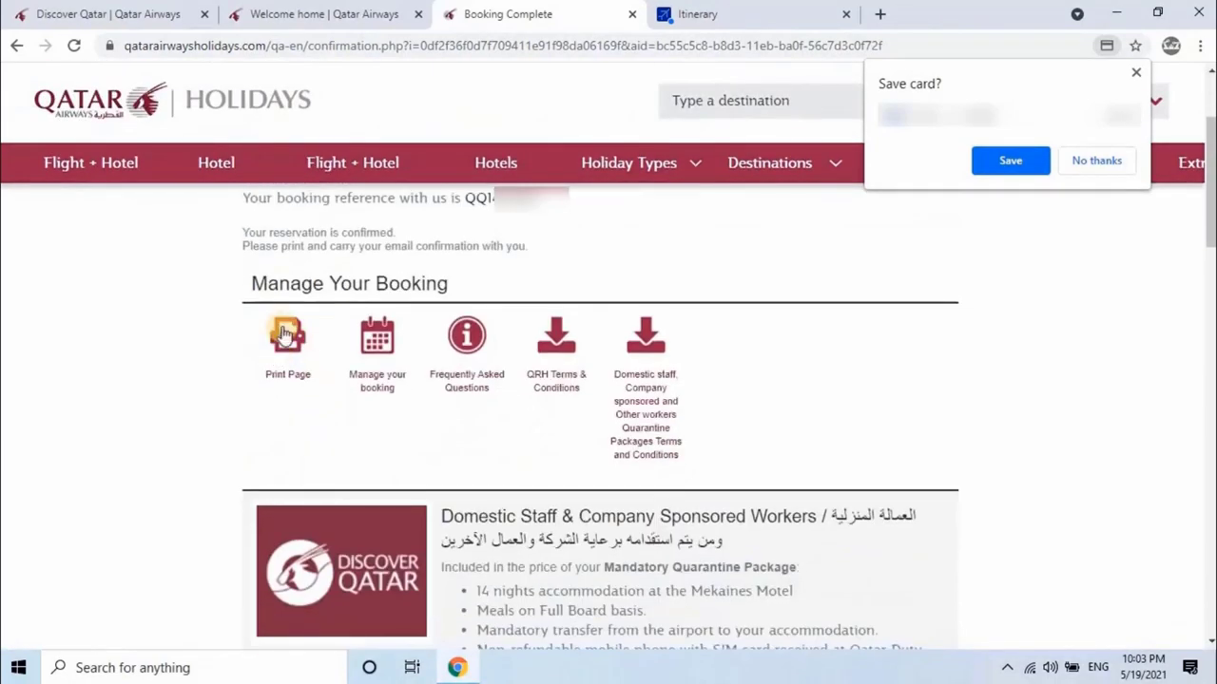
{"action": "left_click", "coordinate": [283, 333]}
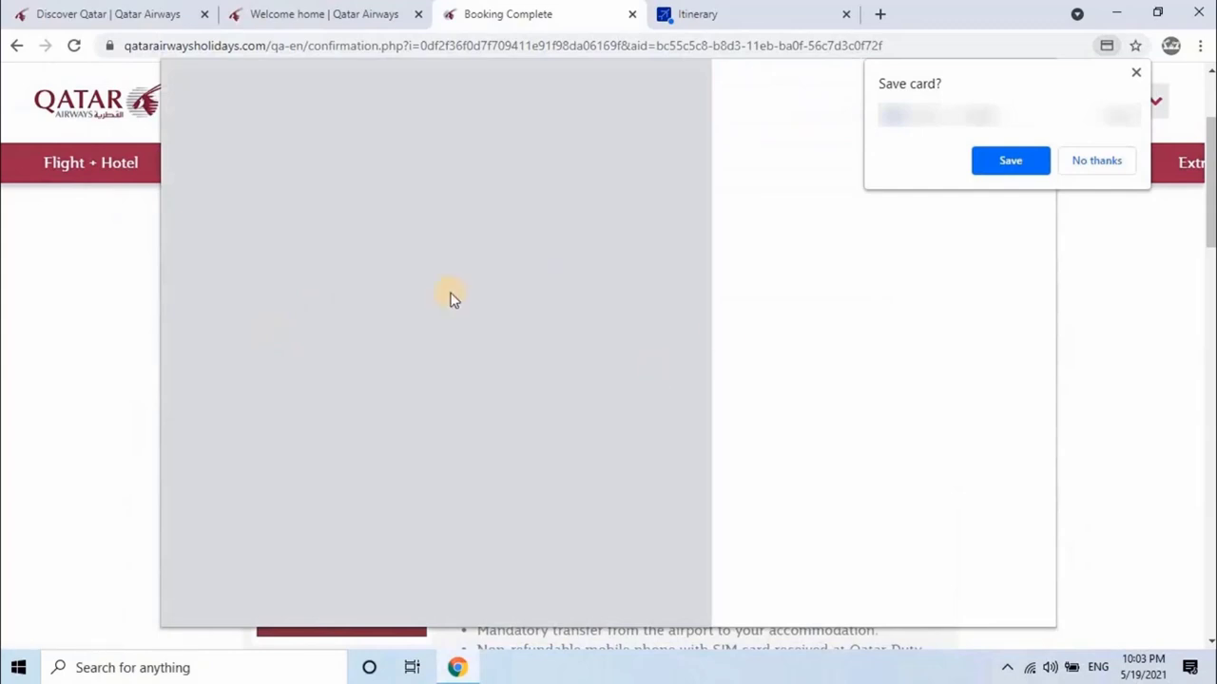
{"action": "left_click", "coordinate": [1086, 161]}
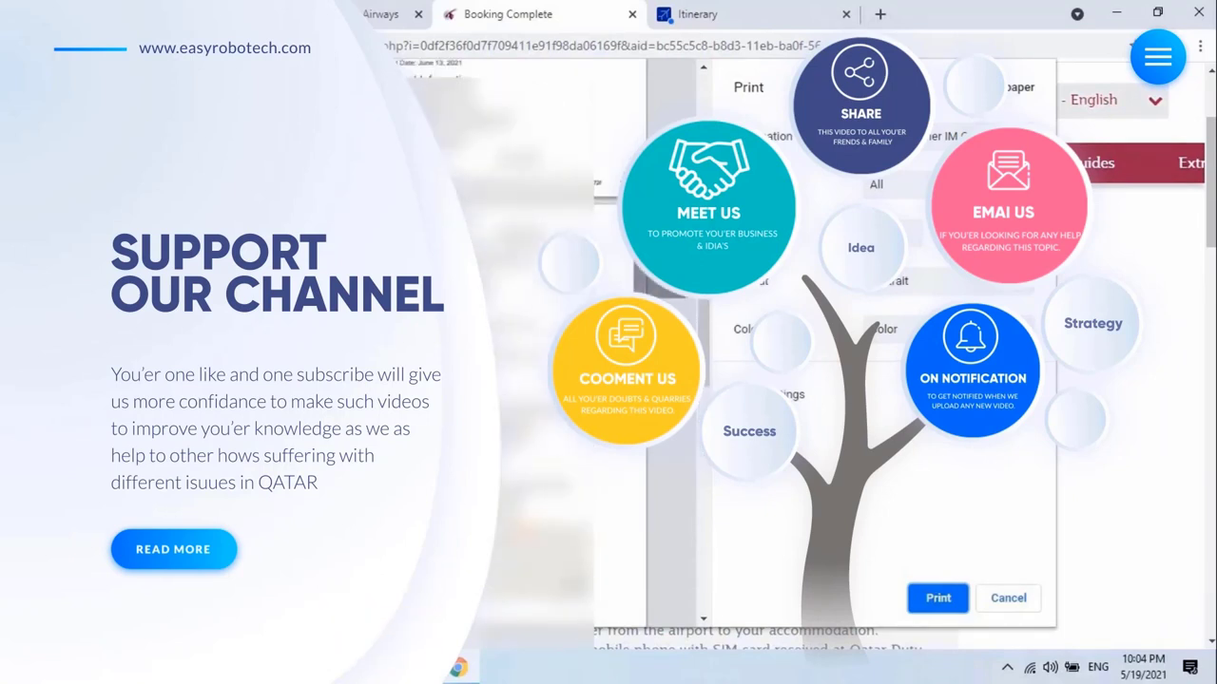
{"action": "scroll", "coordinate": [523, 342], "scroll_direction": "up", "scroll_amount": 5}
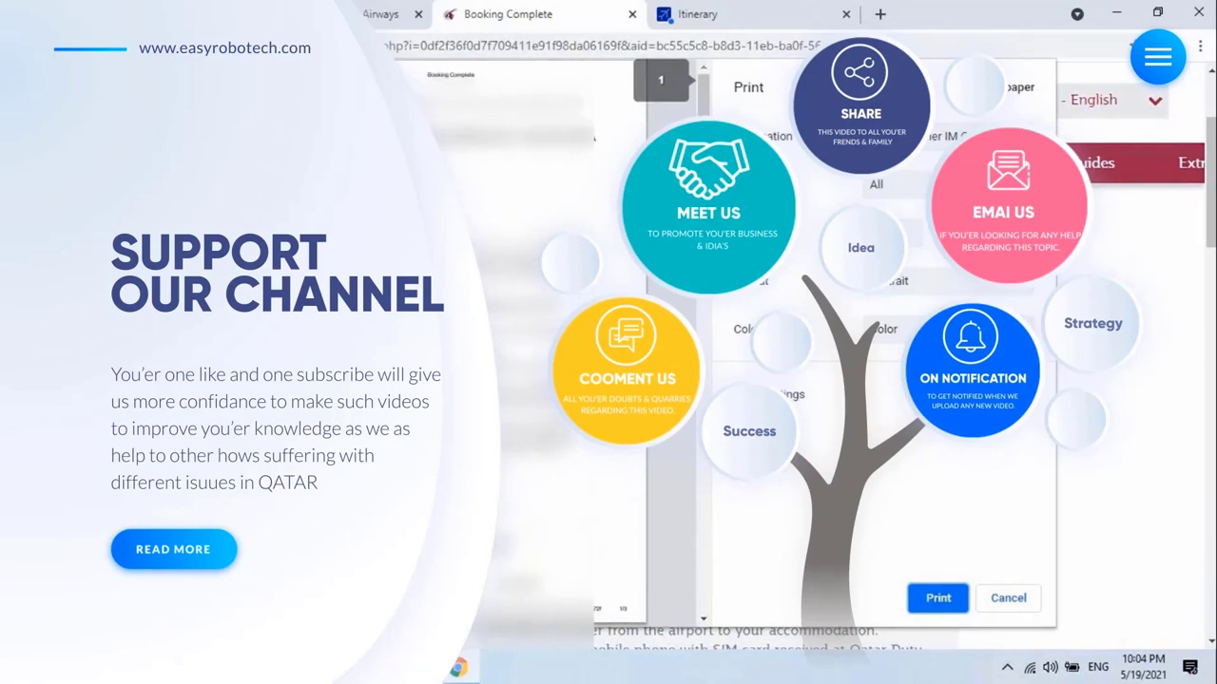